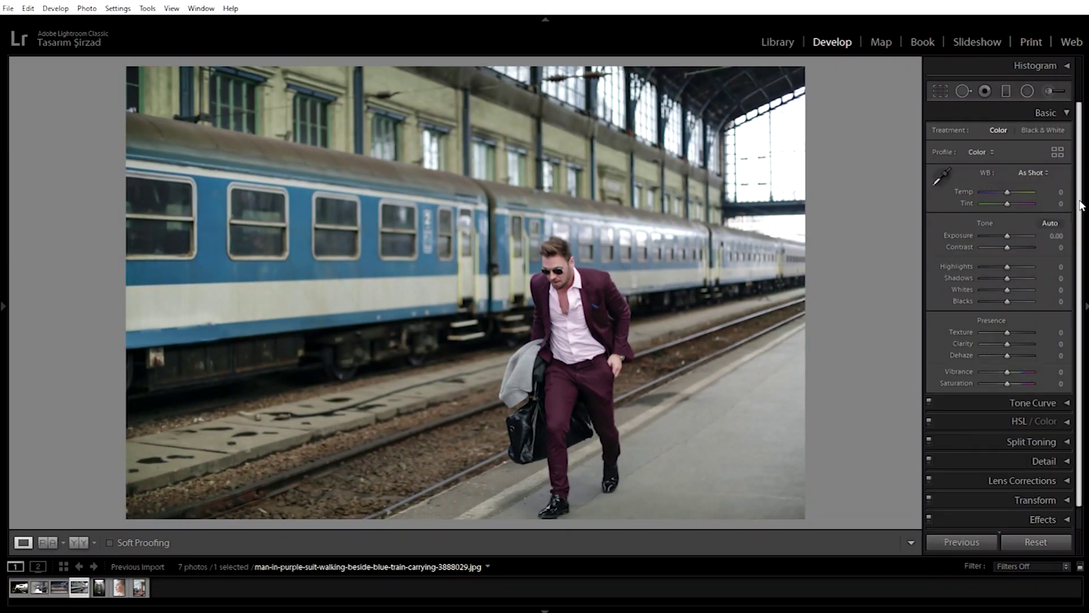
- Set Contrast +16, Highlights -60, Shadows +50, Whites -15 and Blacks +30 in the Basic panel
drag(1053, 247, 1065, 247)
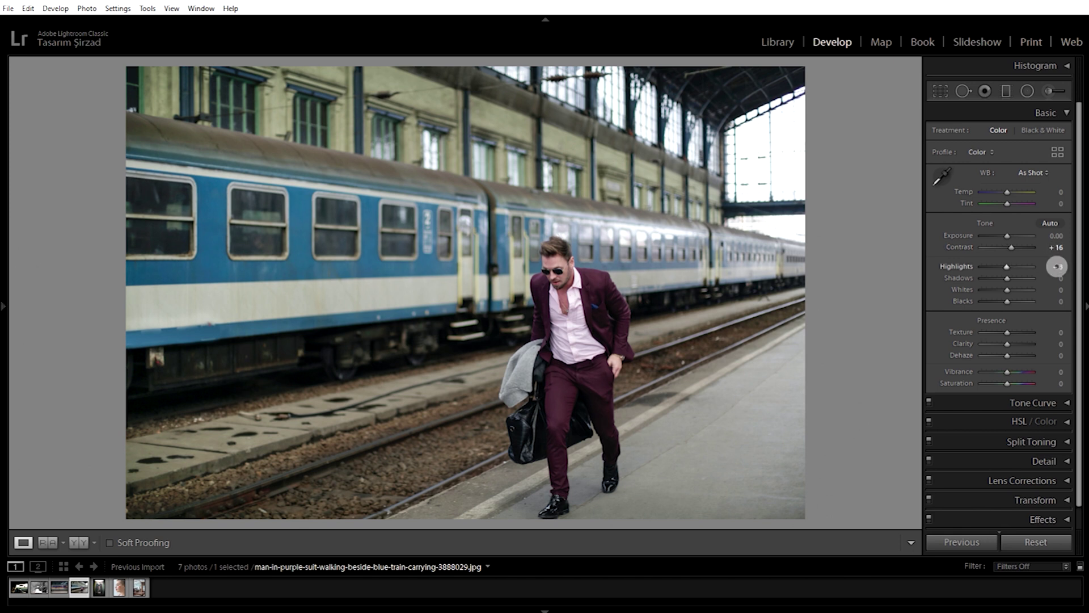
drag(1053, 270, 1010, 271)
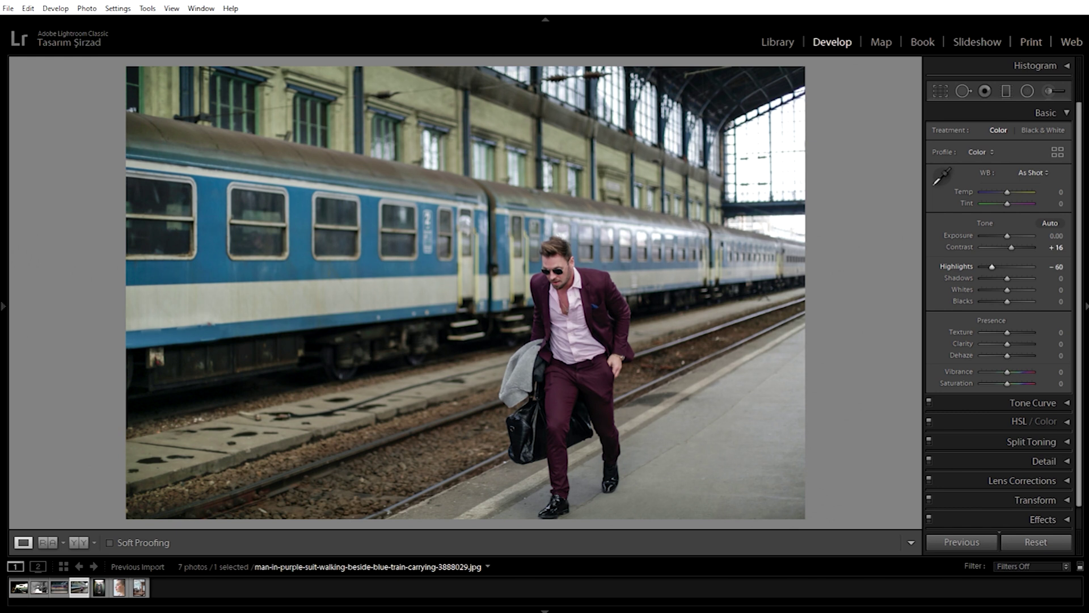
drag(1044, 277, 1061, 277)
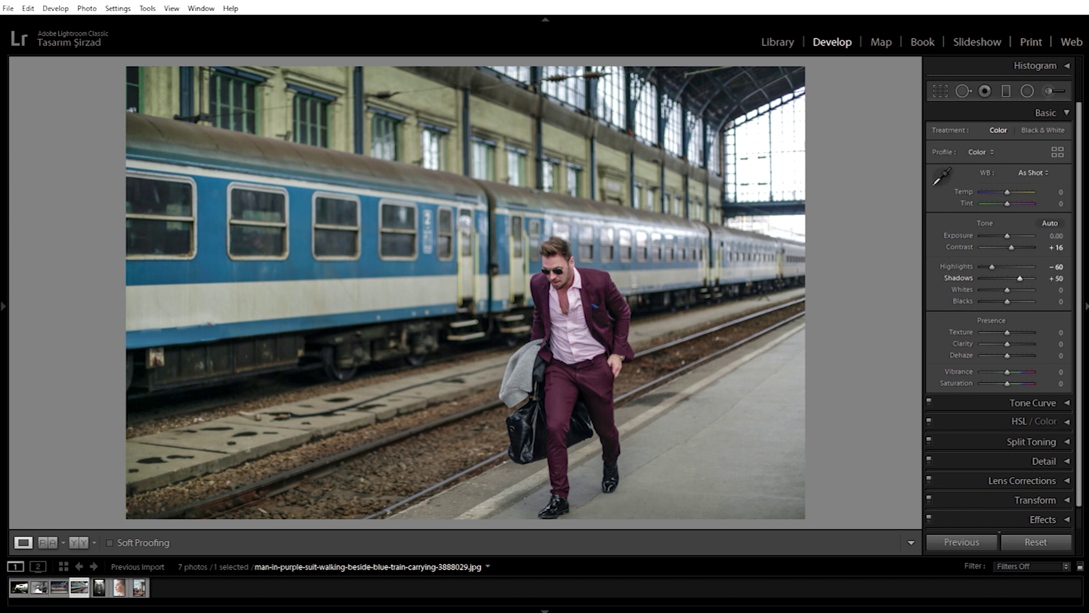
click(1058, 294)
key(Down)
key(Down)
key(Down)
click(1052, 302)
key(Up)
key(Up)
key(Up)
key(Up)
key(Up)
key(Up)
key(Up)
key(Up)
key(Up)
- Add Texture +25 and Dehaze +35 in the Presence section
click(1055, 332)
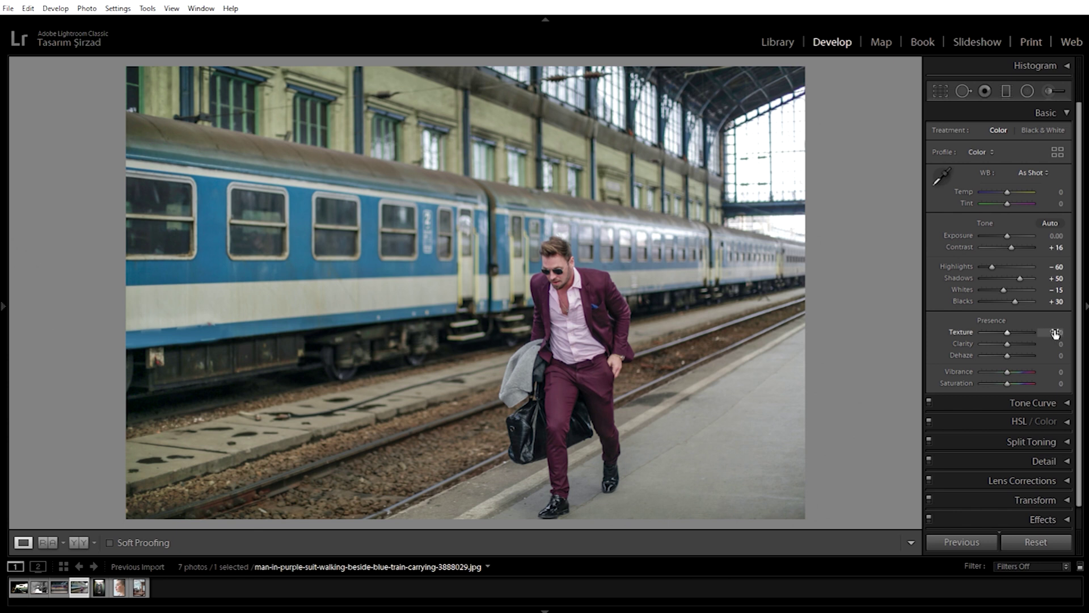
key(Up)
click(1054, 335)
key(Up)
key(Up)
key(Up)
key(Up)
key(Up)
click(1048, 355)
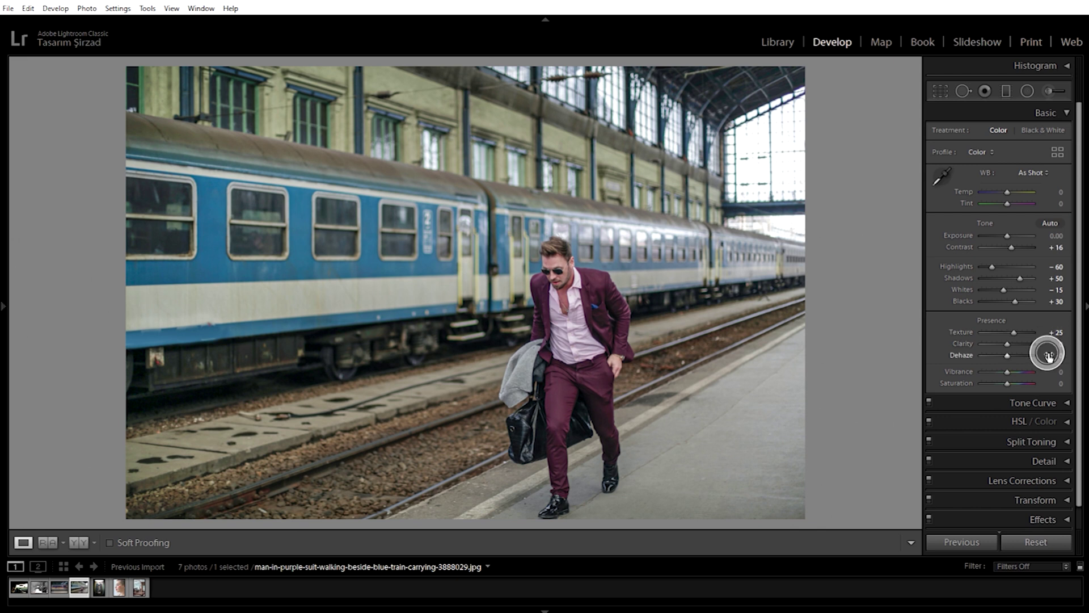
text(6)
key(Return)
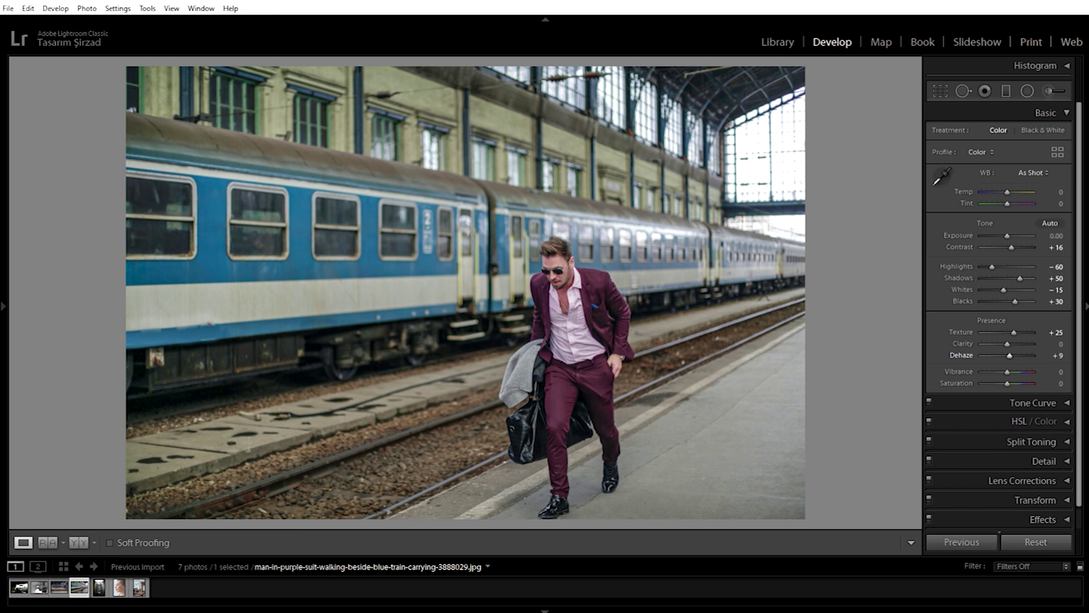
text(18)
key(Return)
key(Up)
key(Up)
key(Up)
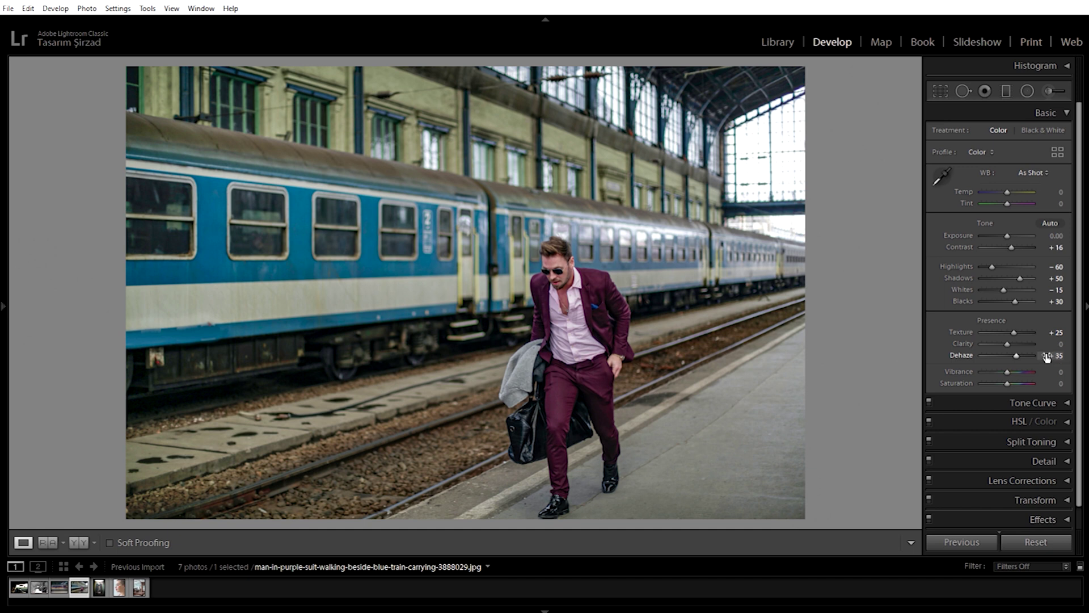
- Boost Vibrance to +47 and lower Saturation to -27, then collapse the Basic panel
click(1054, 373)
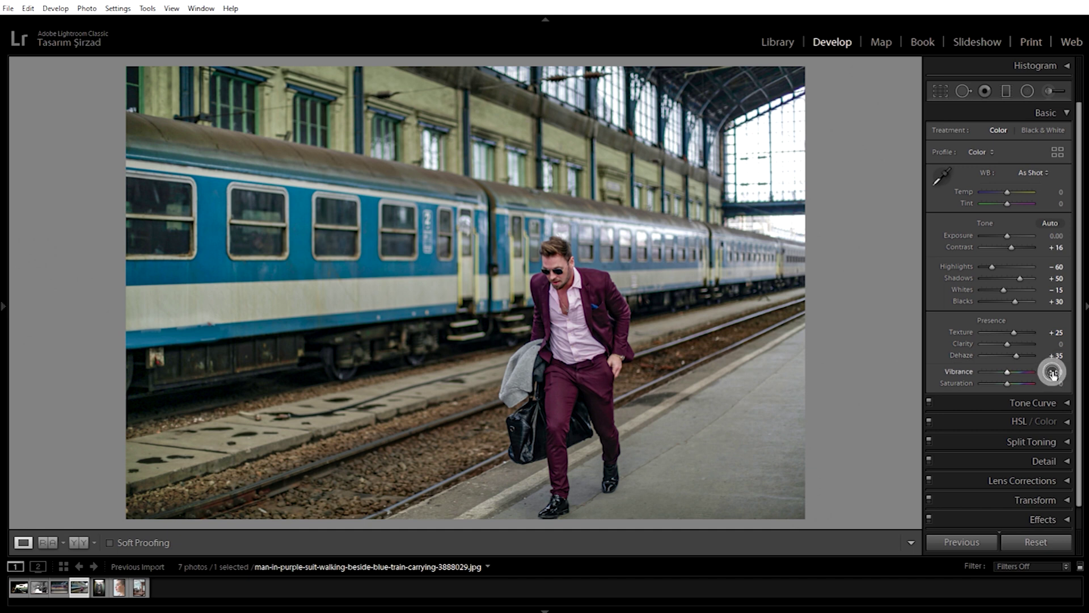
text(+ 821)
key(Return)
key(Up)
key(Up)
key(Up)
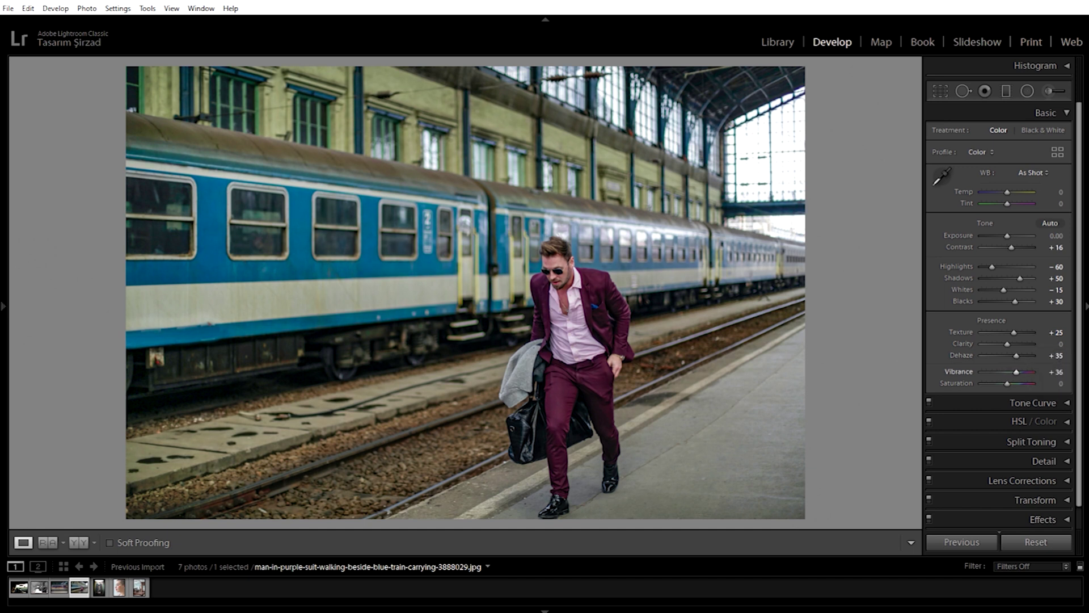
key(Up)
key(Up)
key(Up)
key(Down)
click(1057, 385)
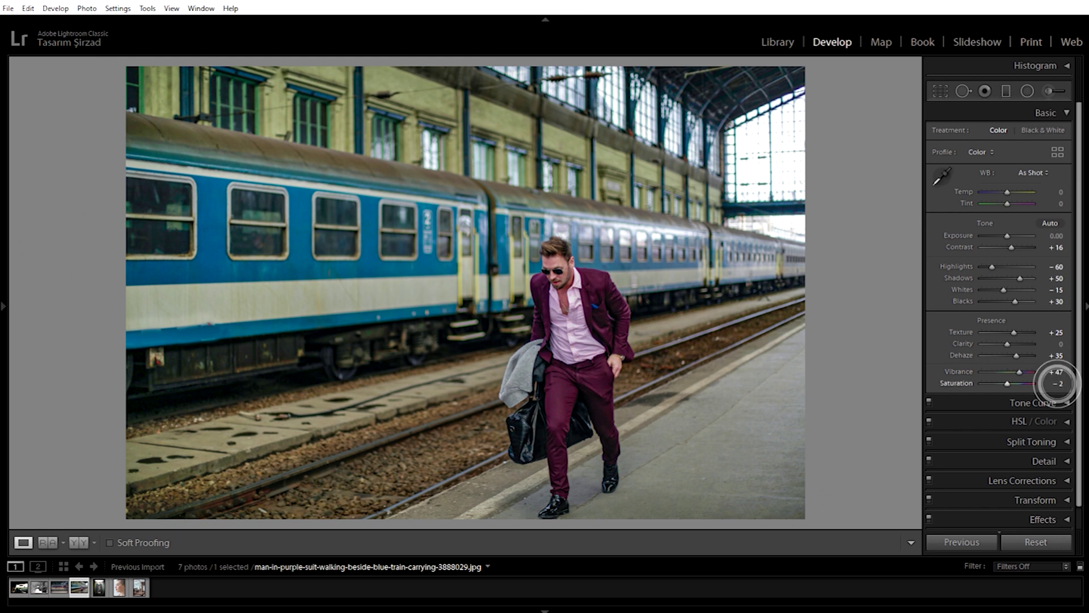
key(Down)
key(Down)
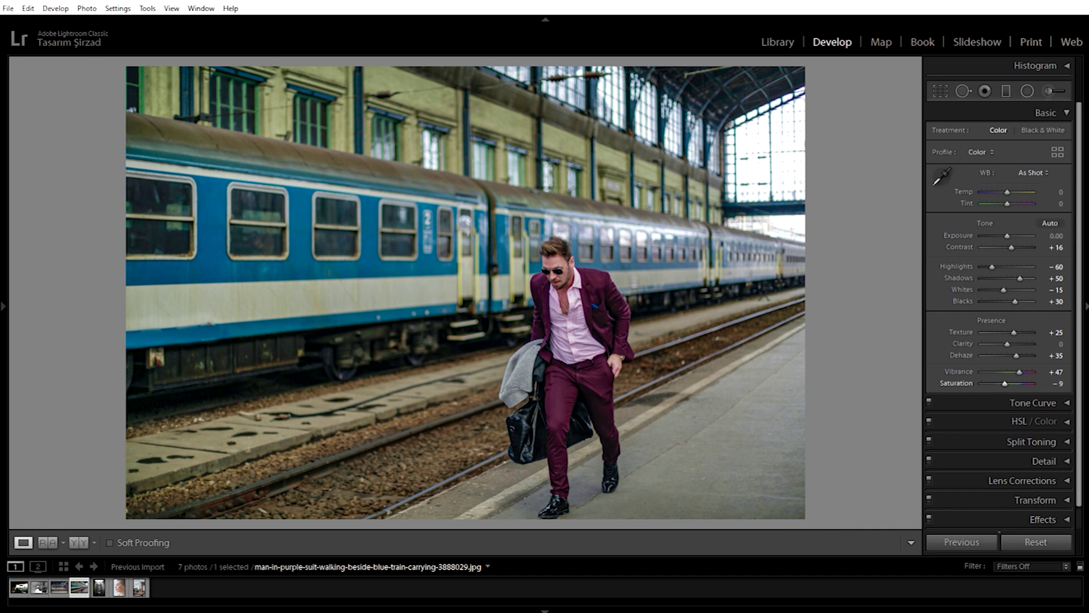
text(-25)
key(Return)
click(1066, 112)
- Begin the tone curve with a midpoint, a lowered top end, a lifted black point and a darkened shadow point
click(1067, 132)
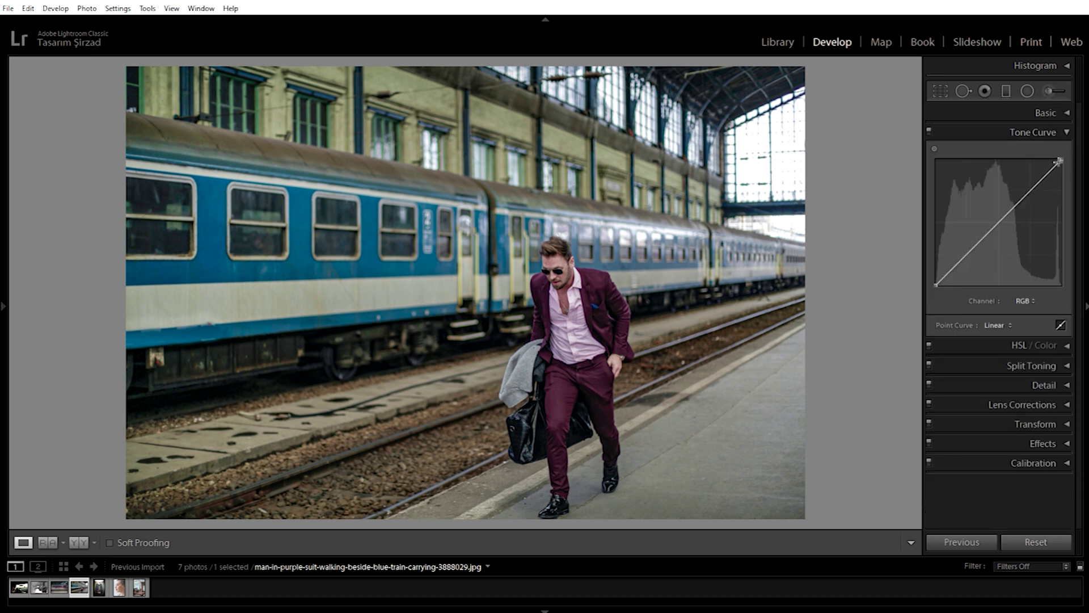
click(999, 222)
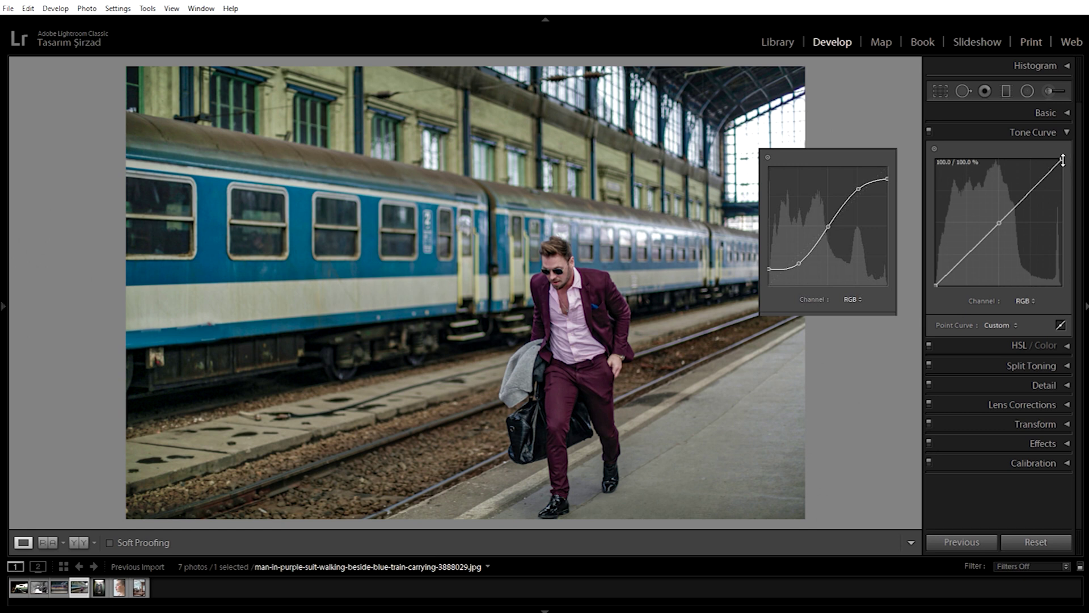
drag(1062, 159, 1069, 177)
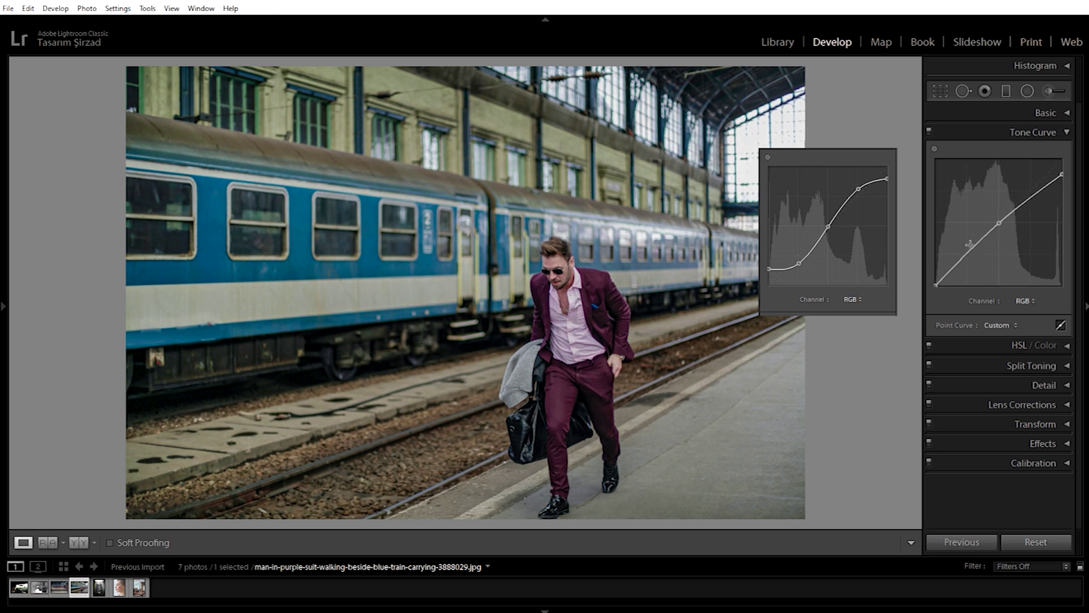
click(936, 285)
drag(936, 285, 924, 271)
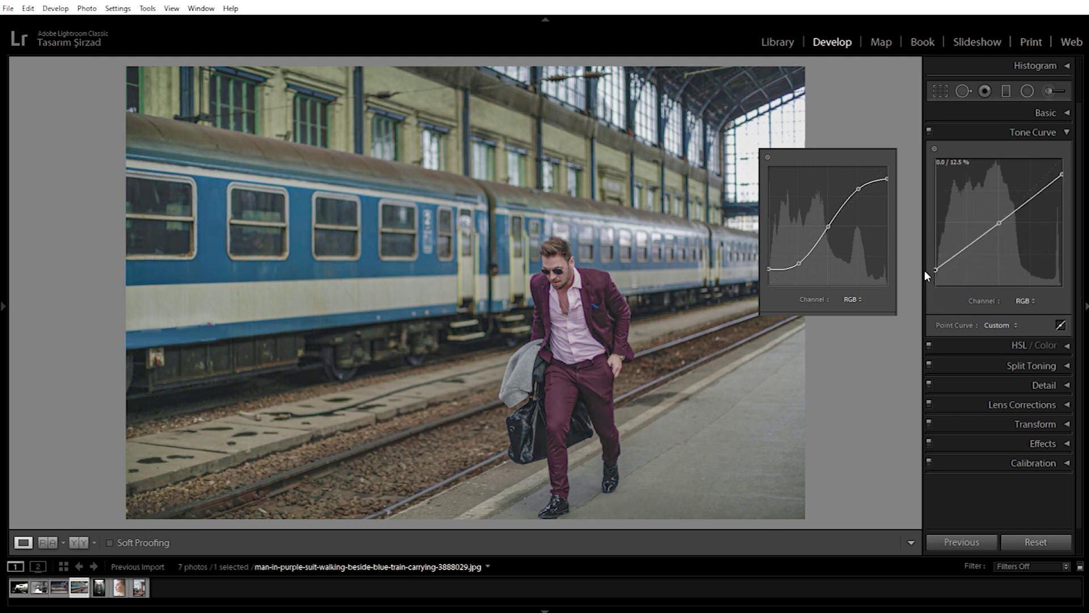
click(967, 247)
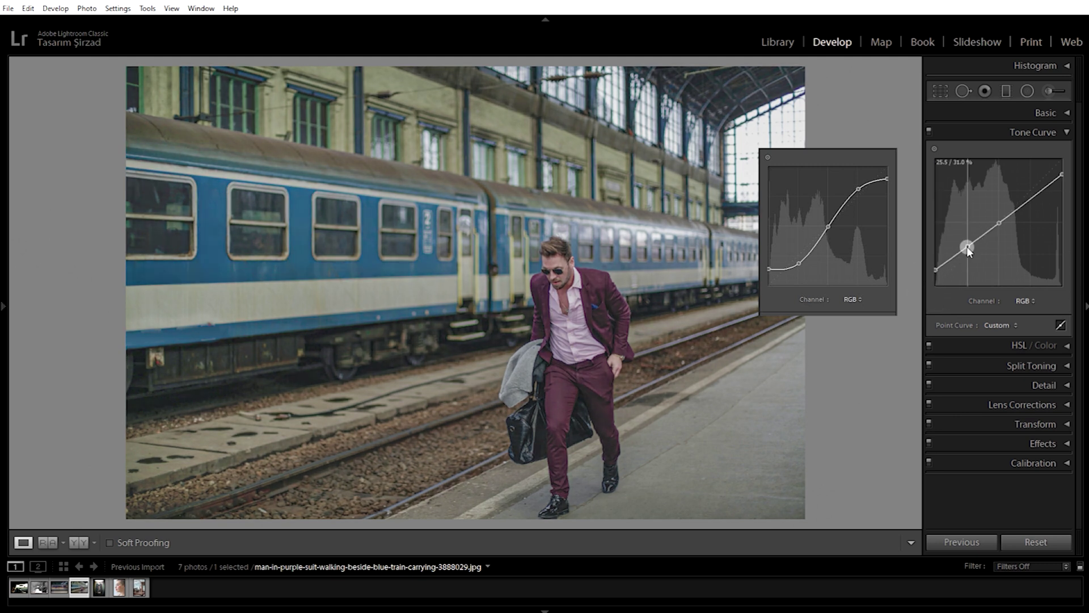
drag(967, 248, 968, 264)
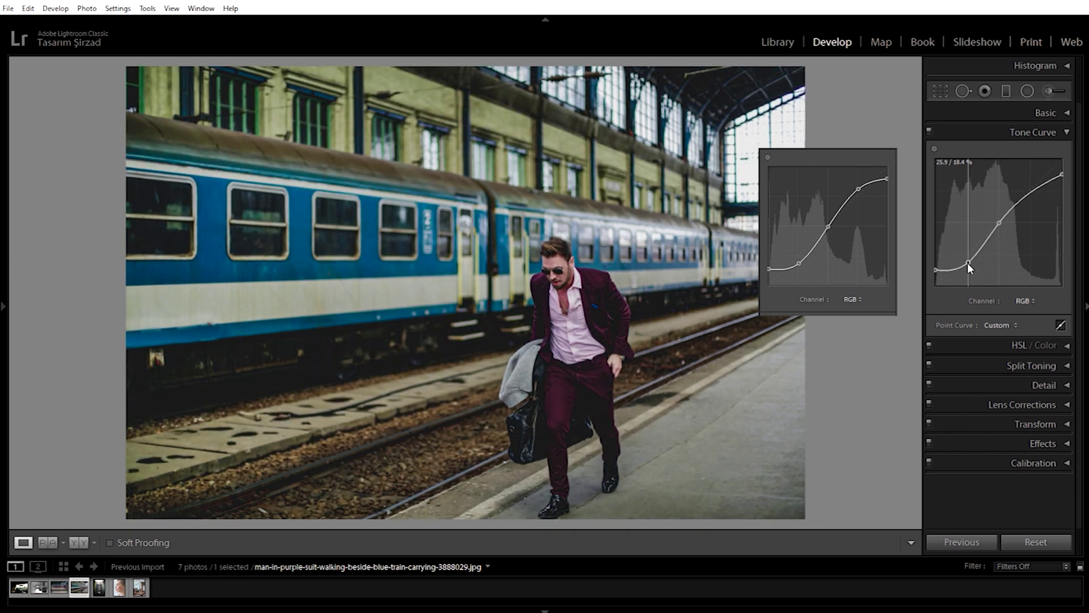
drag(967, 263, 967, 261)
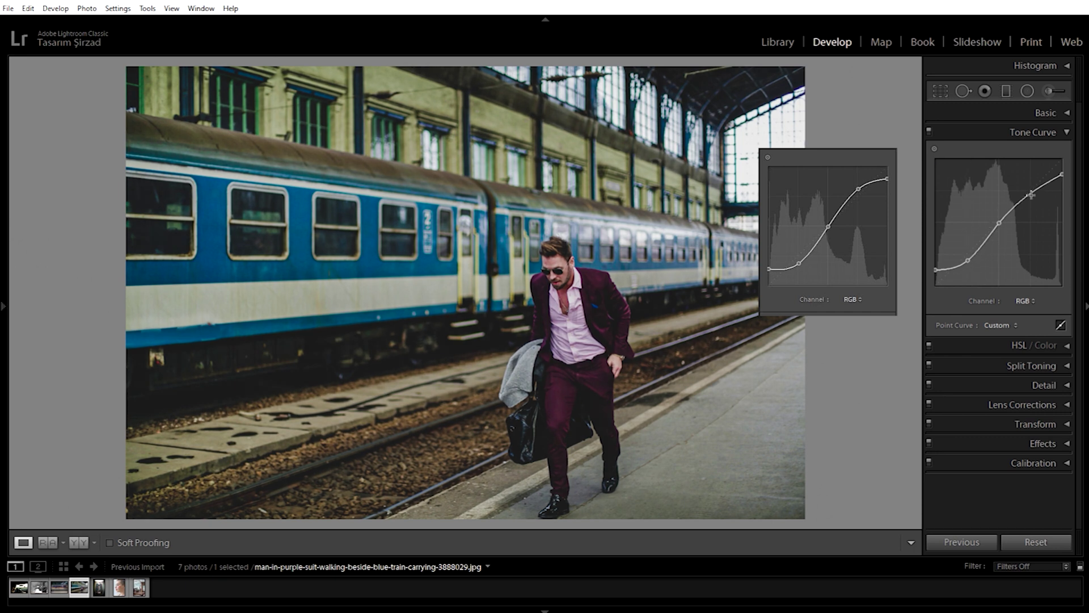
- Add a brightened highlight point, fine-tune the curve points, and compare with the curve toggled
drag(1031, 195, 1032, 190)
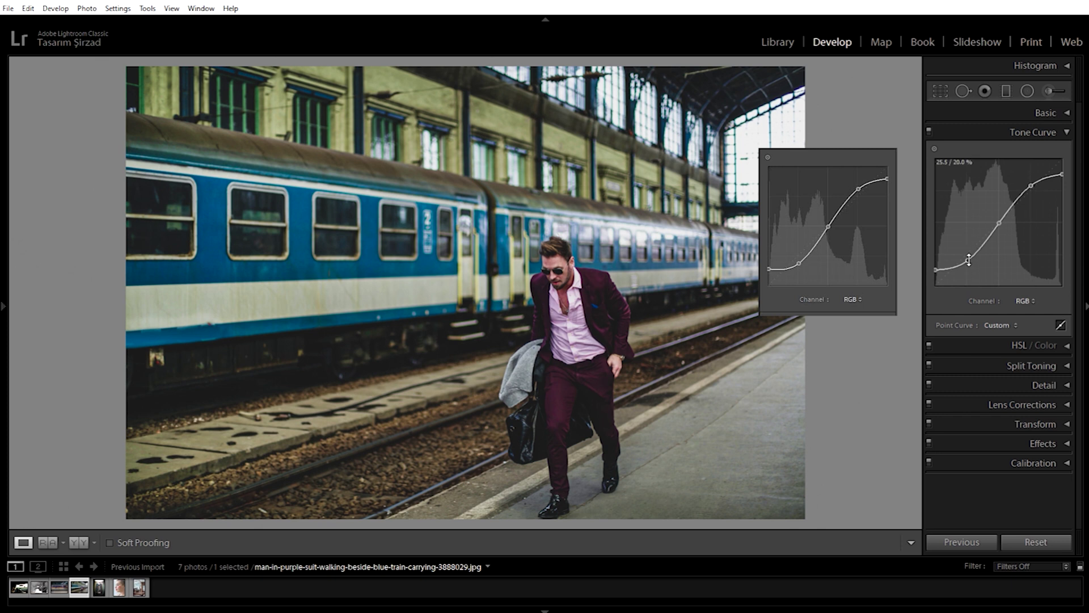
drag(968, 261, 968, 264)
click(935, 271)
drag(935, 270, 933, 270)
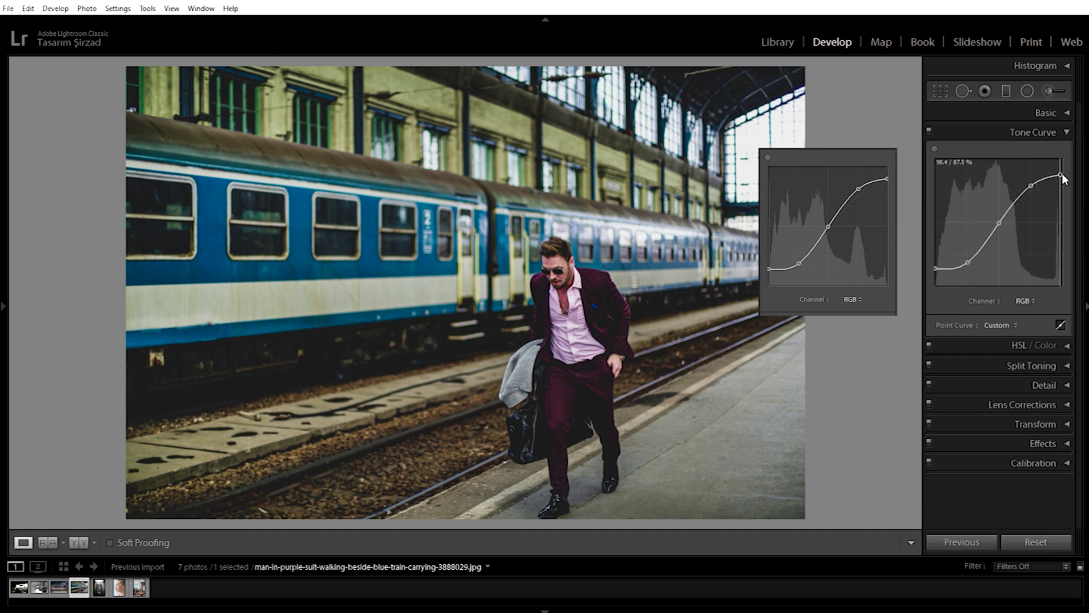
drag(1061, 176, 1065, 172)
click(1031, 185)
drag(1032, 183, 1032, 182)
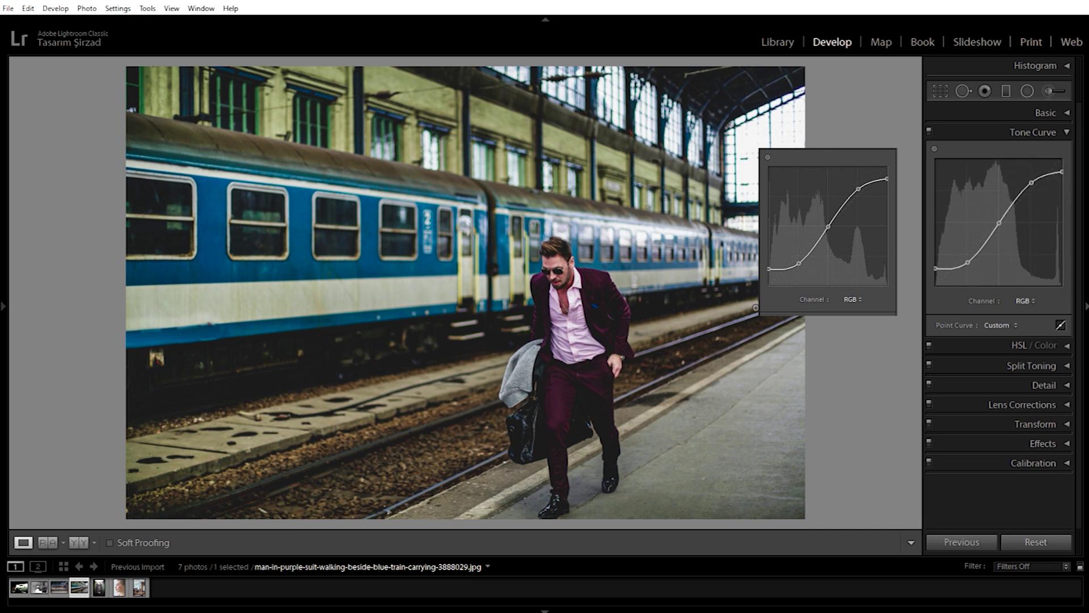
click(930, 131)
click(930, 132)
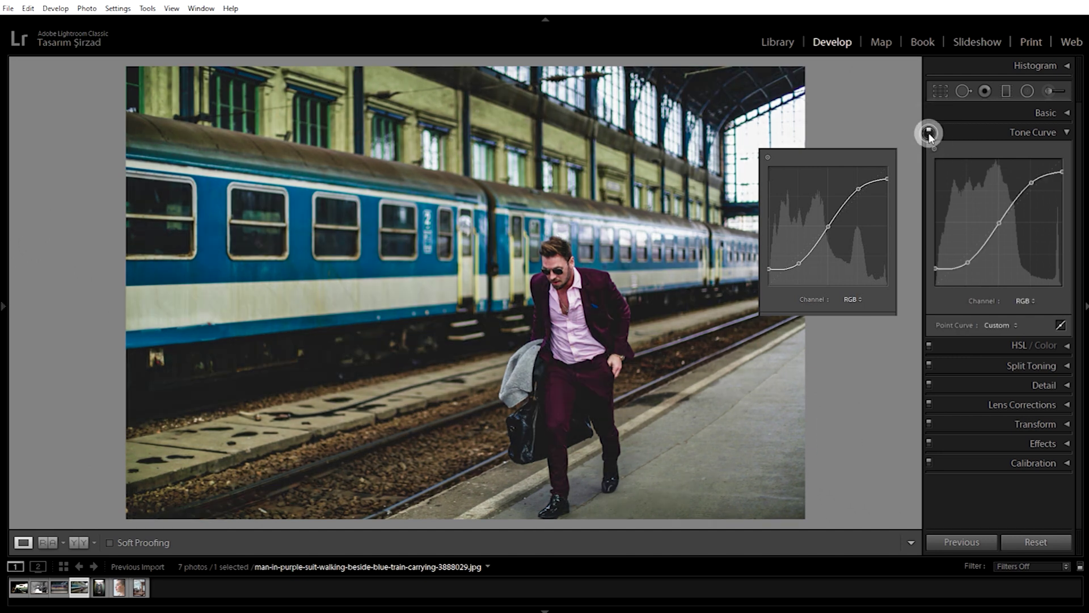
- Show HSL on the Hue tab and shift the Red hue to +18
click(1064, 132)
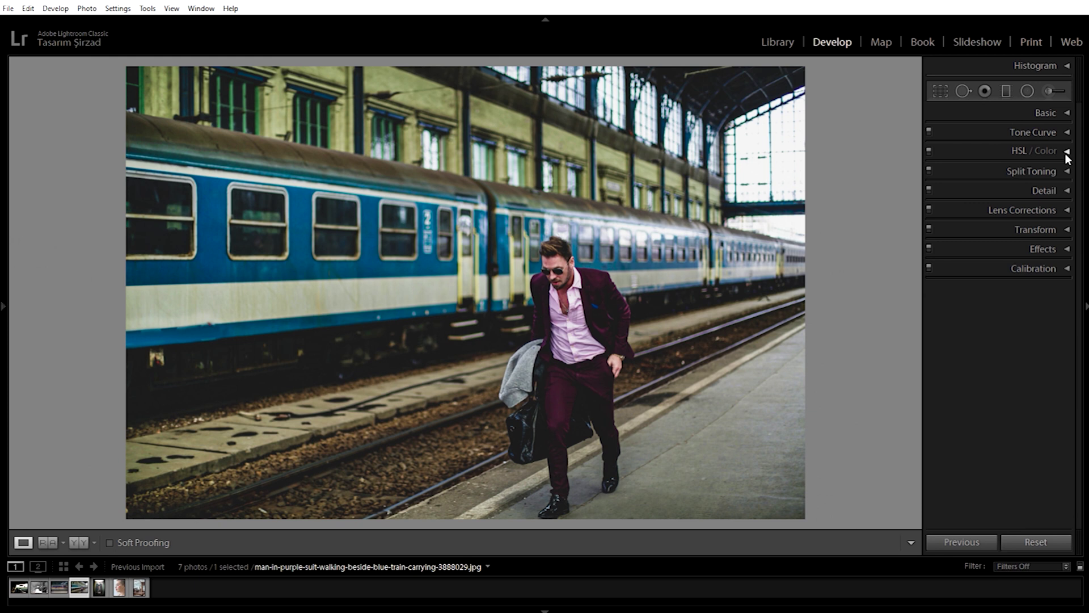
click(1066, 151)
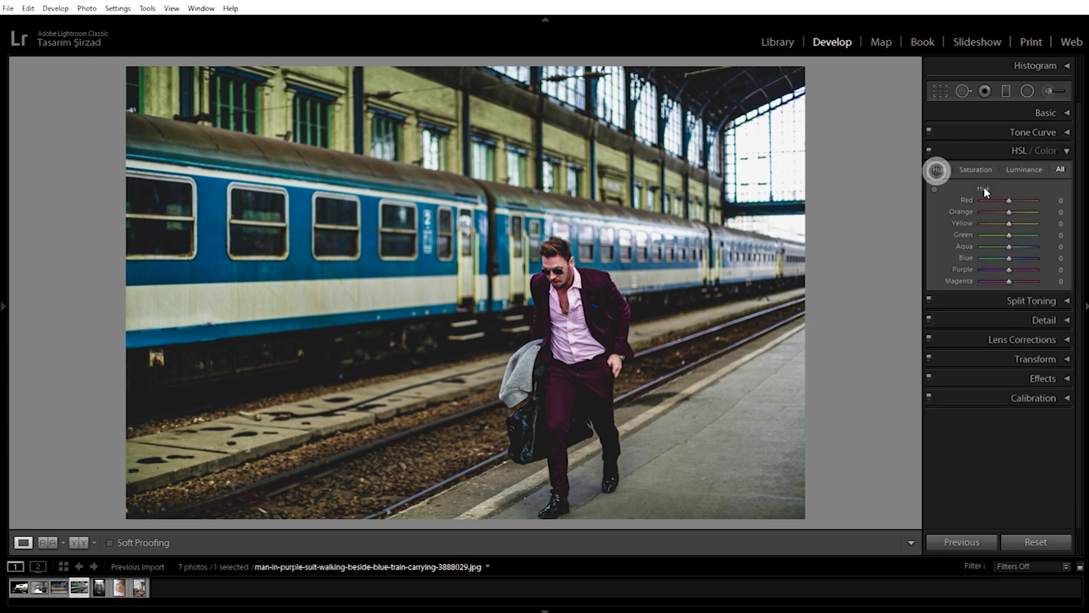
click(1059, 170)
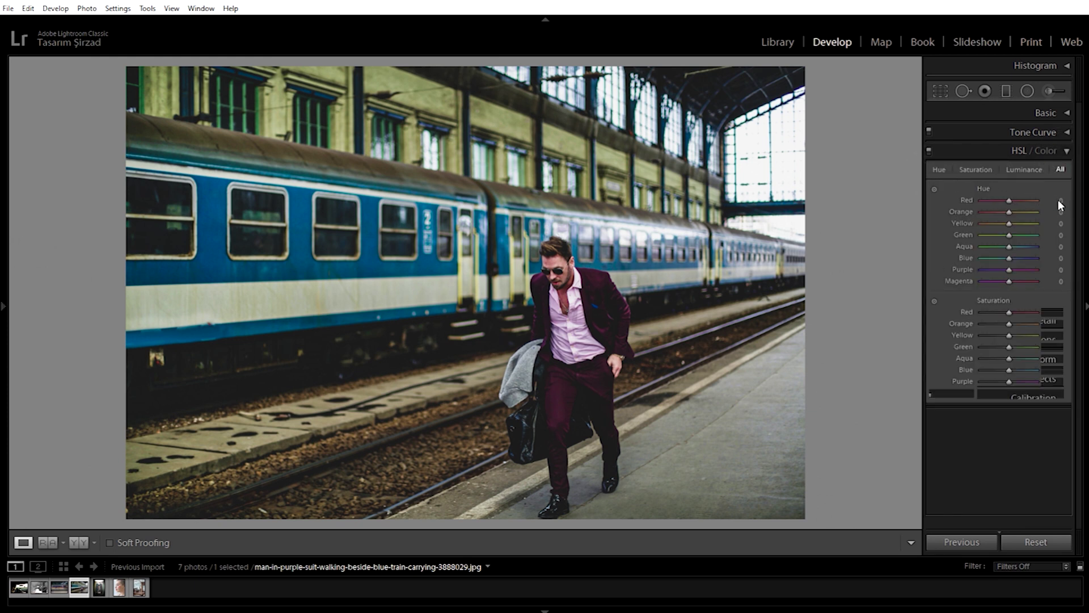
click(939, 169)
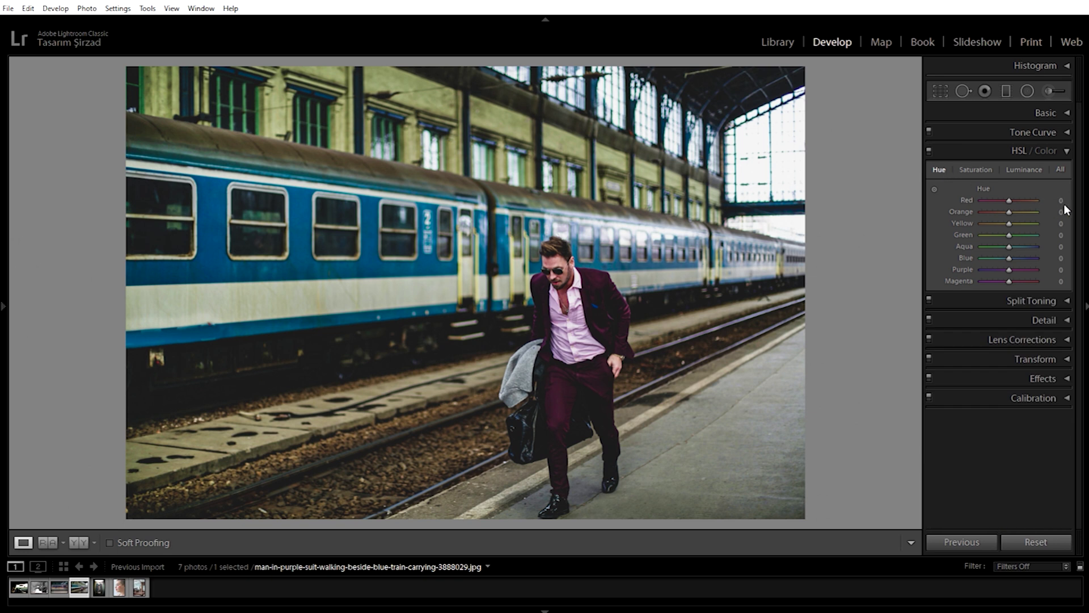
drag(1061, 201, 1077, 201)
drag(1056, 200, 1063, 200)
- Set Yellow hue -100, Green -30, Aqua +100, Blue -40, and lower Purple
drag(1056, 226, 1028, 225)
drag(1019, 225, 1014, 226)
drag(994, 223, 980, 223)
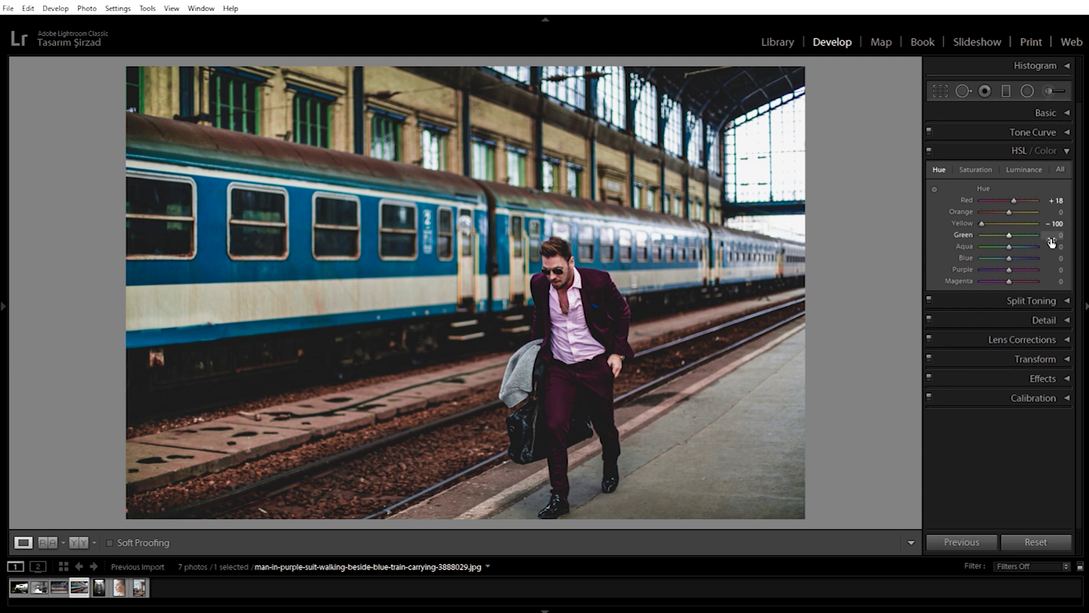
drag(1052, 241, 1028, 242)
mouse_move(1059, 251)
mouse_down()
mouse_move(1088, 246)
mouse_move(1063, 247)
mouse_up()
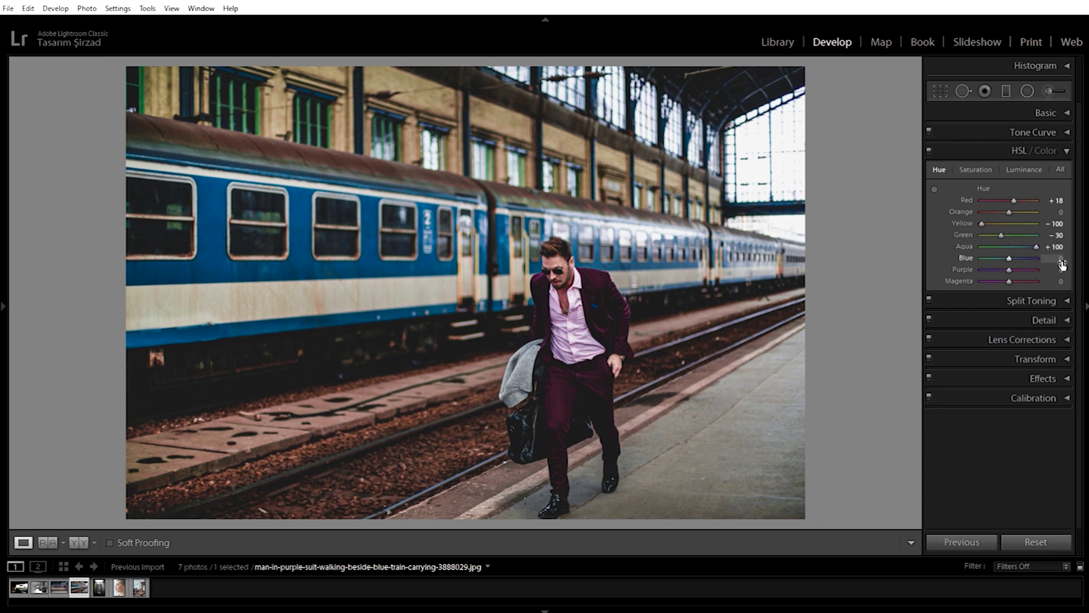
drag(1062, 265, 1051, 264)
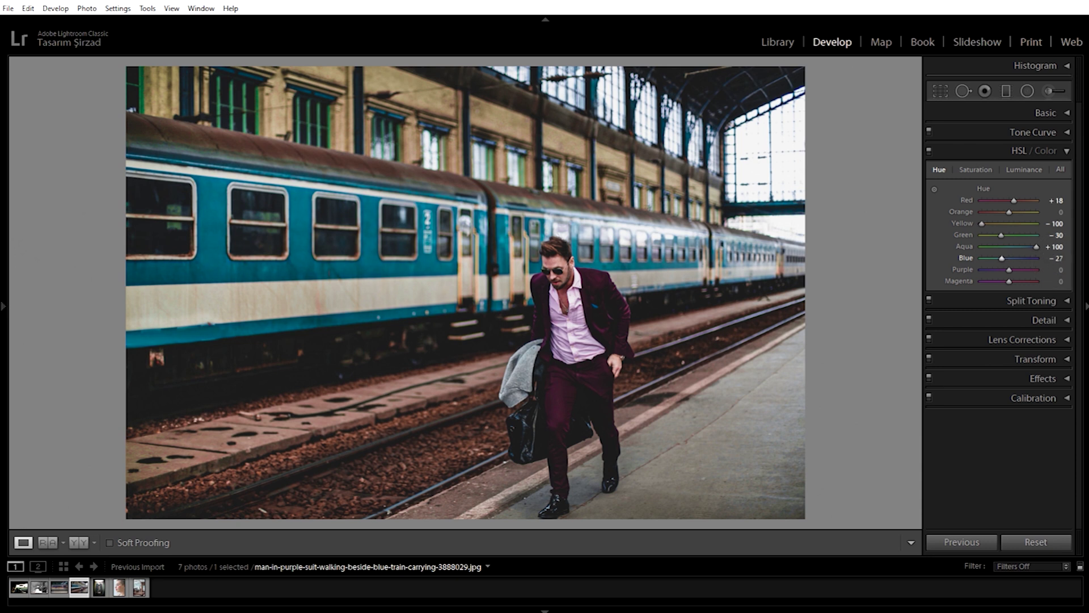
drag(1057, 258, 1055, 258)
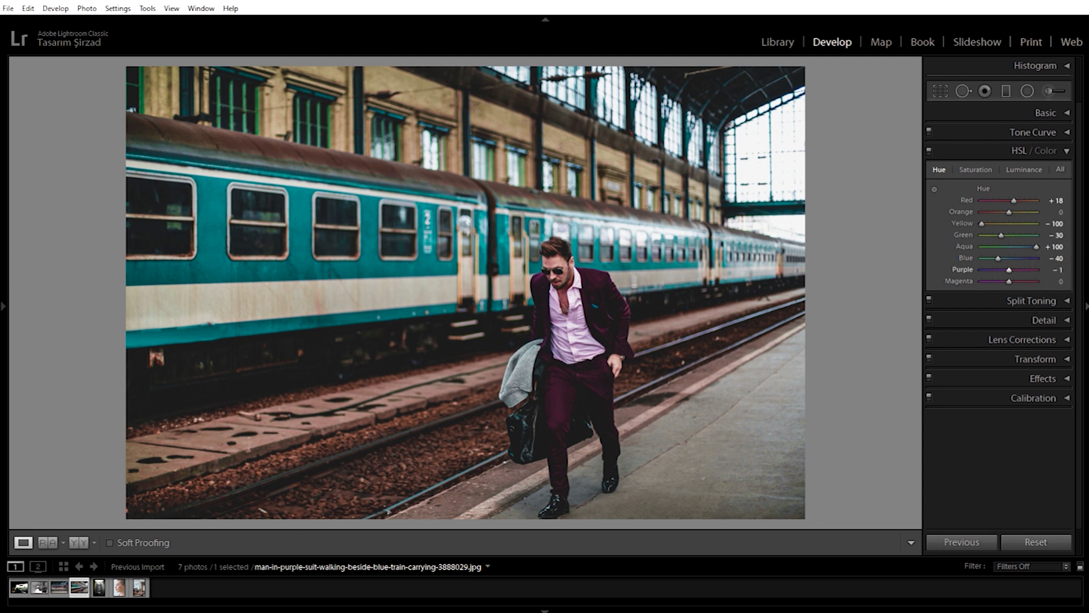
drag(1059, 268, 1022, 269)
- On the Saturation tab, set Red -28, Orange -14, Yellow -30 and Green -80
click(981, 171)
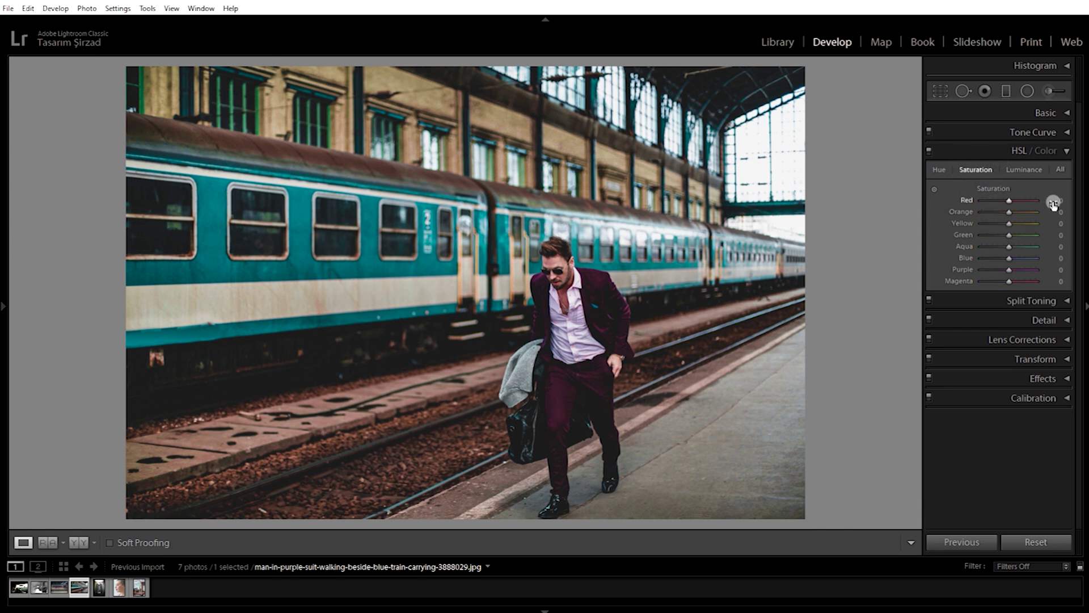
drag(1054, 204, 1028, 204)
drag(1027, 205, 1058, 201)
drag(1060, 217, 1052, 218)
click(1056, 224)
drag(1055, 223, 1043, 223)
click(1048, 223)
drag(1060, 234, 1004, 235)
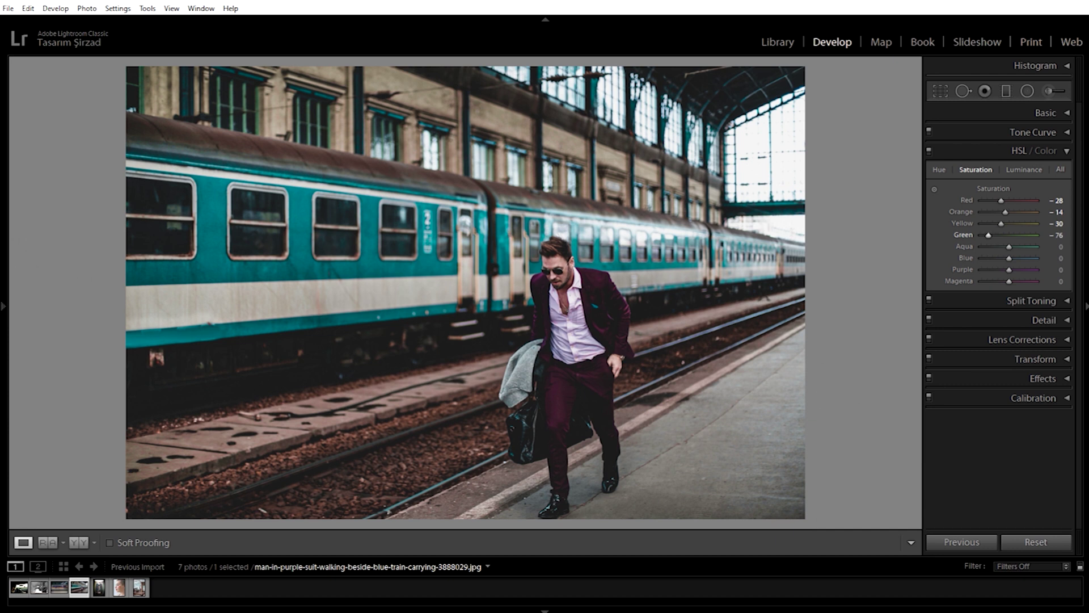
drag(1060, 234, 1055, 234)
- Lower Aqua saturation to -20, Blue to -30 and Purple to -70
click(1059, 249)
key(shift+Down)
key(shift+Down)
key(Down)
click(1059, 258)
key(shift+Down)
key(Down)
key(Down)
key(Down)
key(Down)
key(Down)
click(1059, 269)
key(shift+Down)
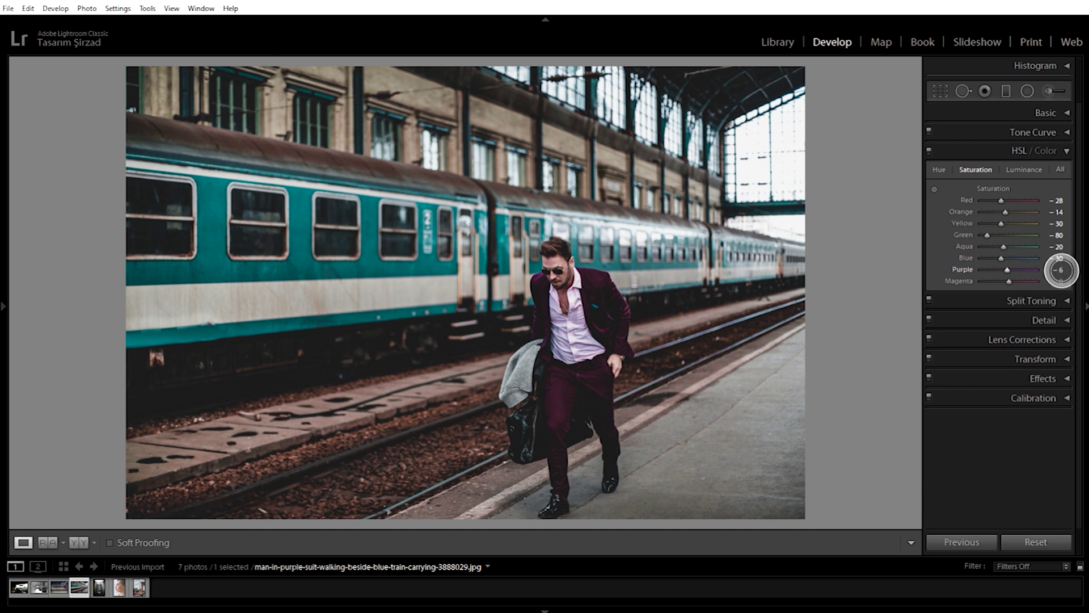
key(Down)
key(Down)
key(Down)
key(Down)
key(Down)
key(Down)
key(Down)
key(Down)
key(Down)
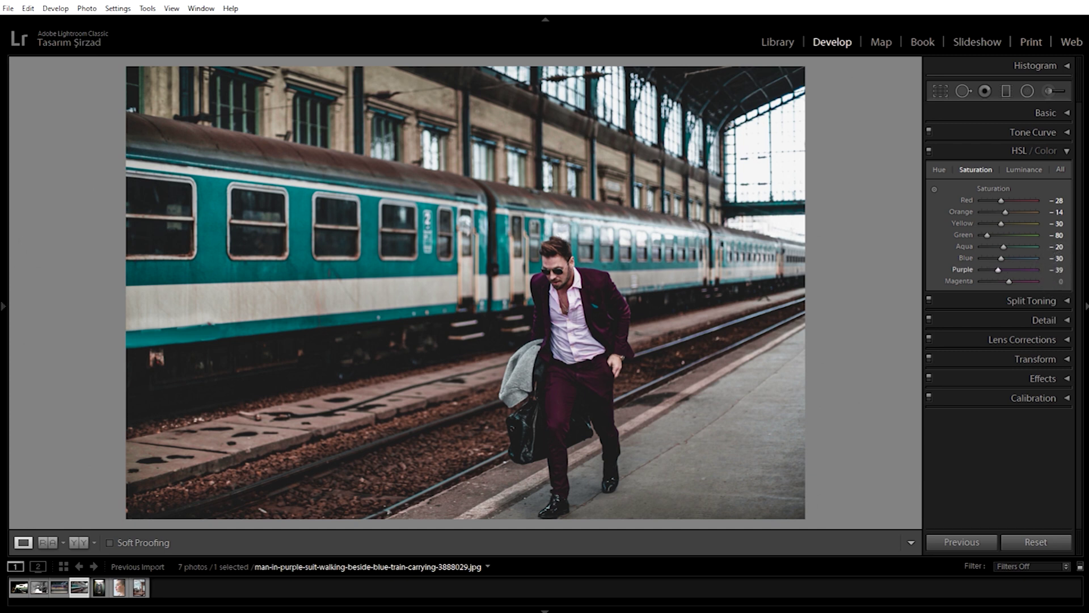
key(Down)
key(Down)
key(Down)
key(Down)
key(Down)
key(Down)
key(Down)
key(Down)
key(Down)
key(Down)
key(Down)
key(Down)
- On the Luminance tab, set Red -15, Orange -10, Yellow -90 and Green +20
click(1024, 169)
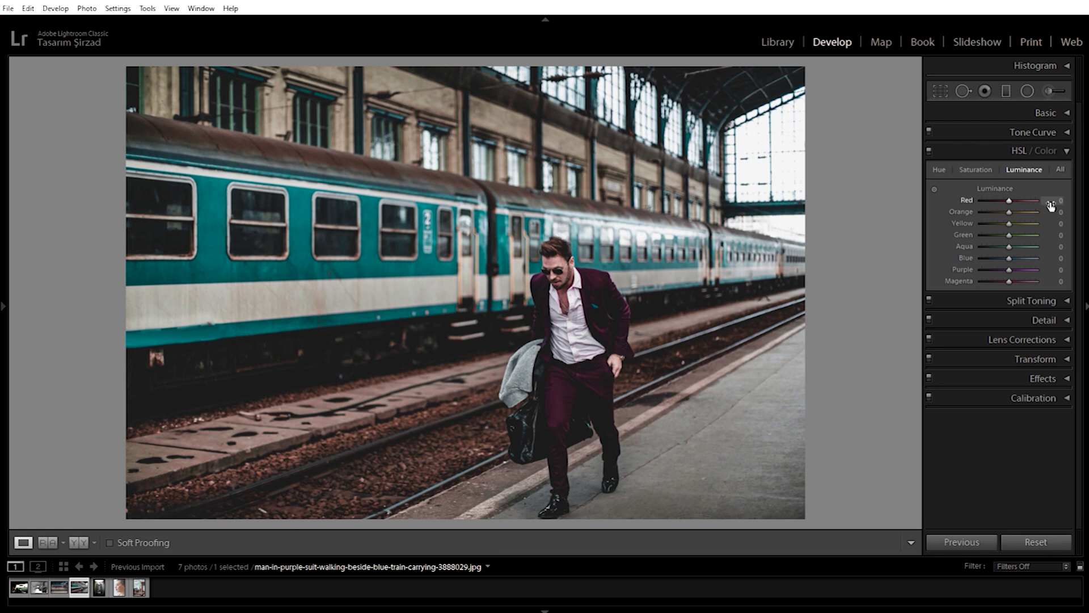
drag(1051, 205, 1040, 205)
drag(1061, 216, 1050, 217)
mouse_move(1059, 224)
mouse_down()
mouse_move(1023, 223)
mouse_move(1046, 223)
mouse_up()
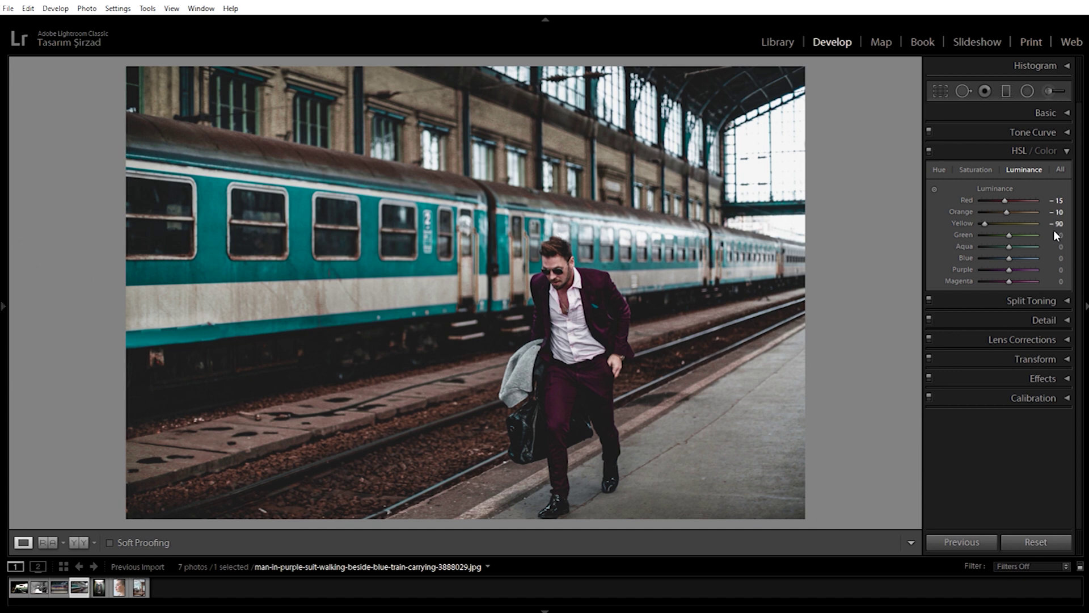
drag(1058, 237, 1066, 238)
- Set Blue luminance to +20 and Purple luminance to -30
click(1056, 247)
click(1053, 258)
click(1052, 259)
text(100)
key(Return)
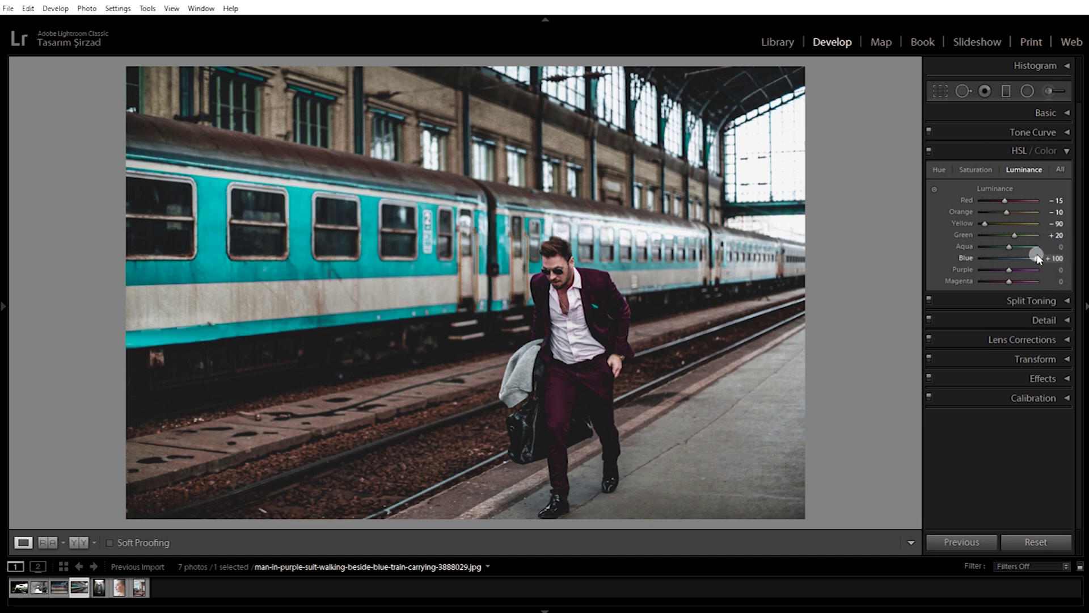
click(1037, 258)
double_click(1039, 259)
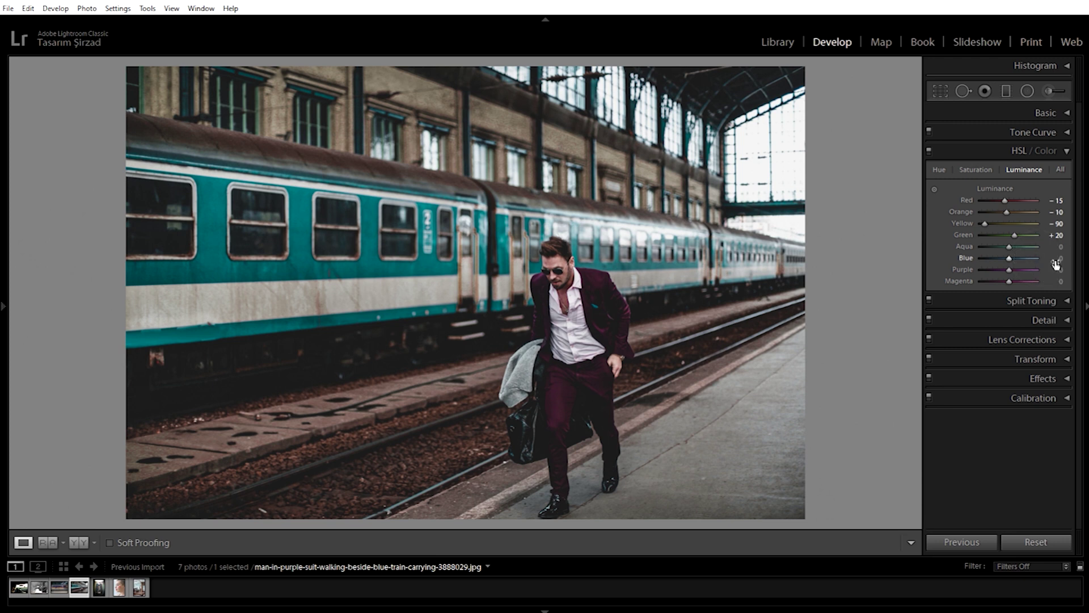
drag(1056, 265, 1066, 264)
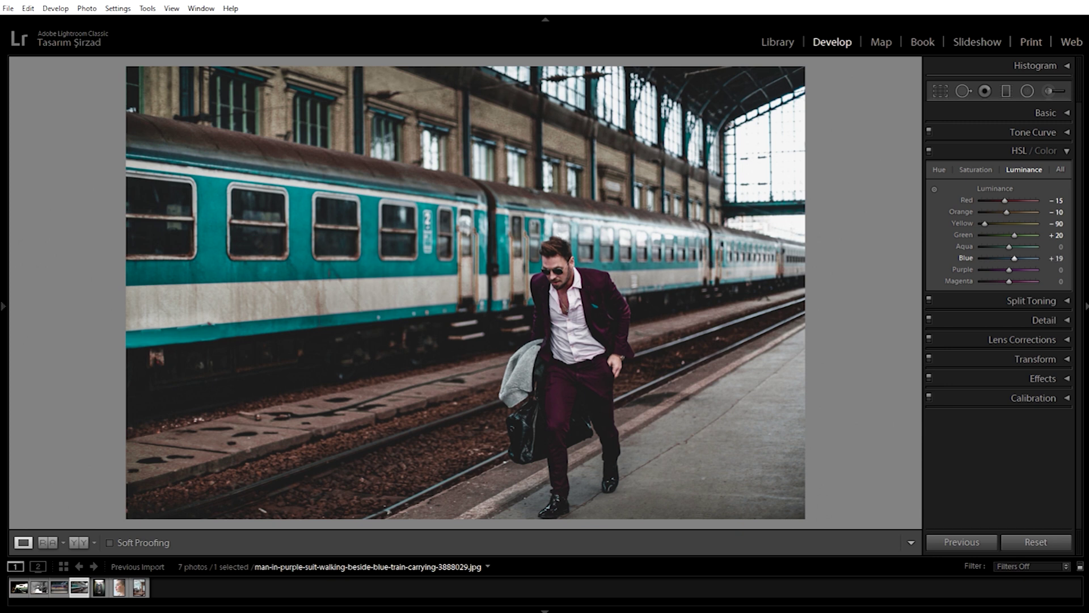
click(1057, 272)
text(-13)
key(Return)
- Toggle HSL off and on, then set split-toning Highlights Hue 26 and Saturation 17
click(1059, 151)
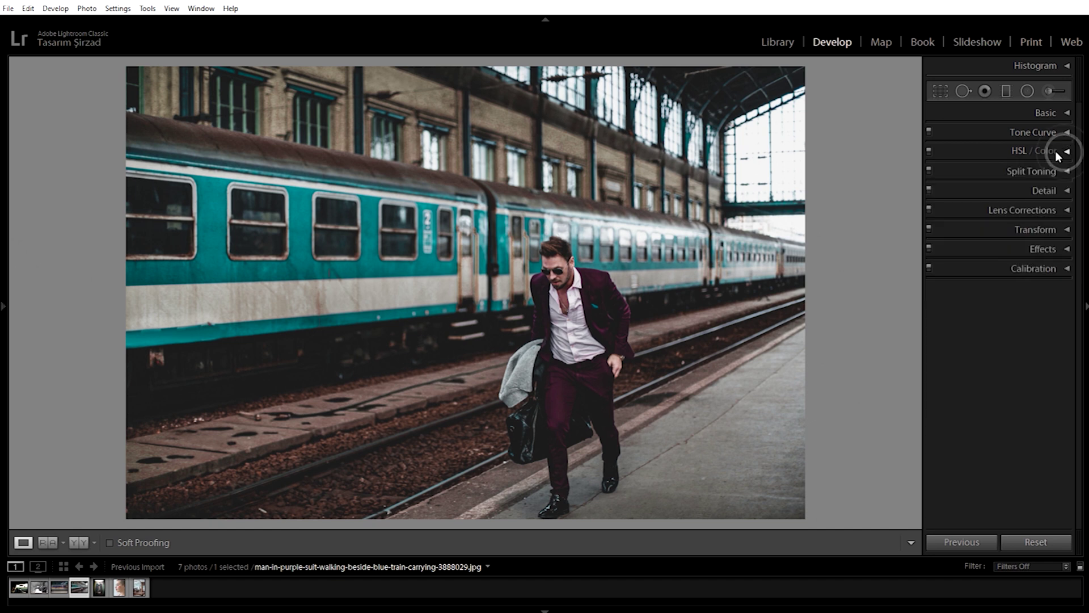
click(929, 152)
click(930, 153)
click(1066, 172)
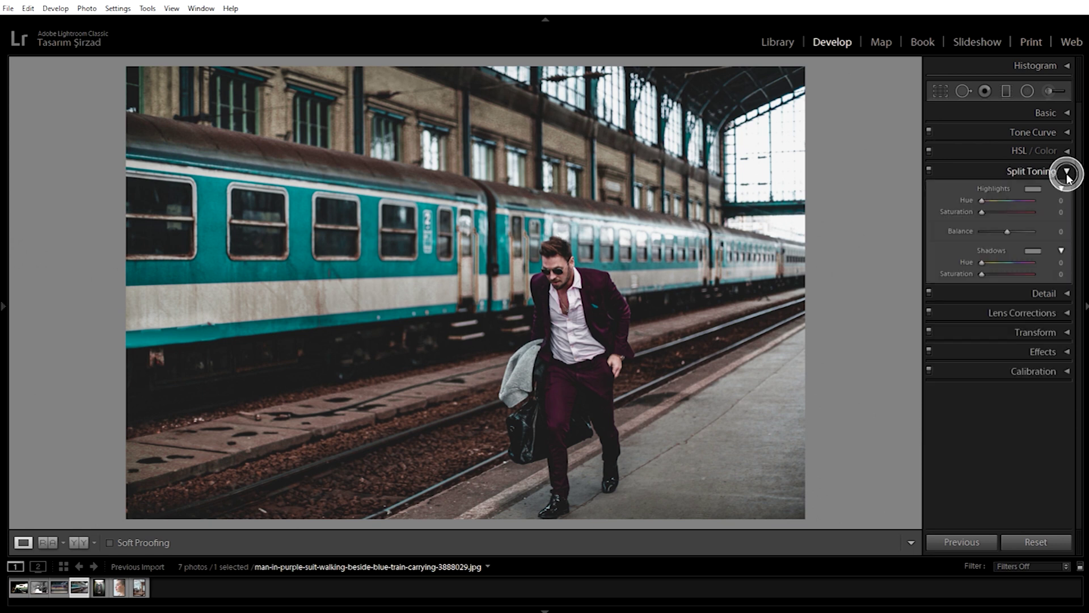
click(1056, 201)
text(10)
key(Return)
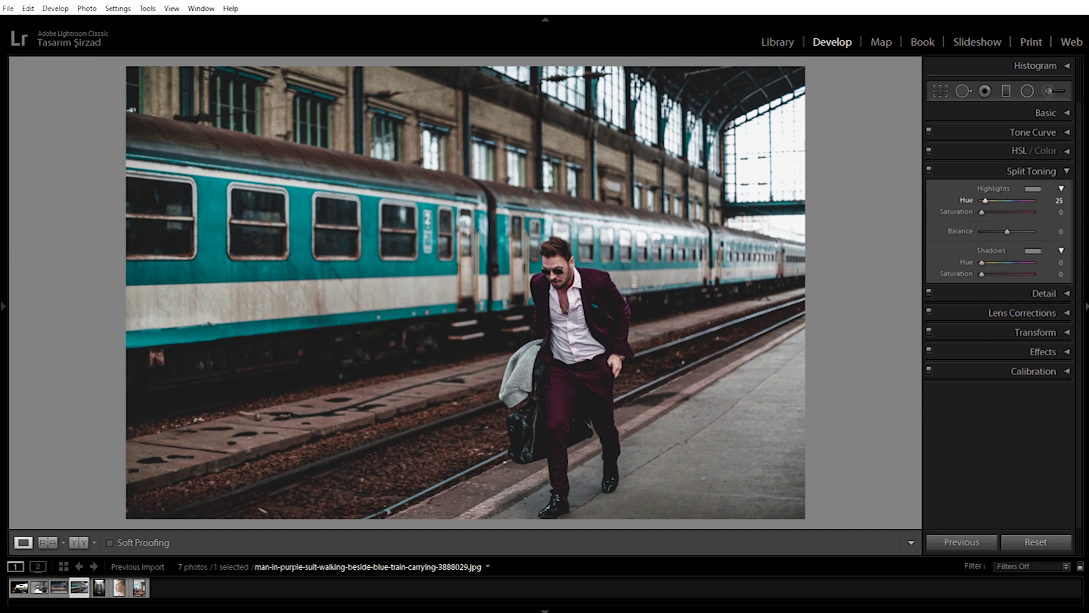
click(1057, 213)
text(2)
key(Return)
key(Up)
key(Up)
key(Up)
key(Down)
key(Down)
key(Down)
- Set the split-toning Shadows Hue to 211
click(1059, 262)
text(2)
key(Return)
key(shift+Up)
key(shift+Up)
key(shift+Up)
key(shift+Up)
key(shift+Up)
key(Up)
key(shift+Up)
key(Up)
key(Up)
key(Up)
key(shift+Up)
key(shift+Up)
key(shift+Up)
key(shift+Up)
key(shift+Up)
key(shift+Up)
key(shift+Up)
key(shift+Up)
key(shift+Up)
key(shift+Up)
key(shift+Up)
key(shift+Up)
key(shift+Up)
key(Up)
key(Up)
key(Up)
key(shift+Up)
key(shift+Up)
key(Up)
key(Up)
- Set Shadows Saturation to 24 and Balance to +18
click(1052, 273)
key(Up)
key(Up)
key(Up)
key(Up)
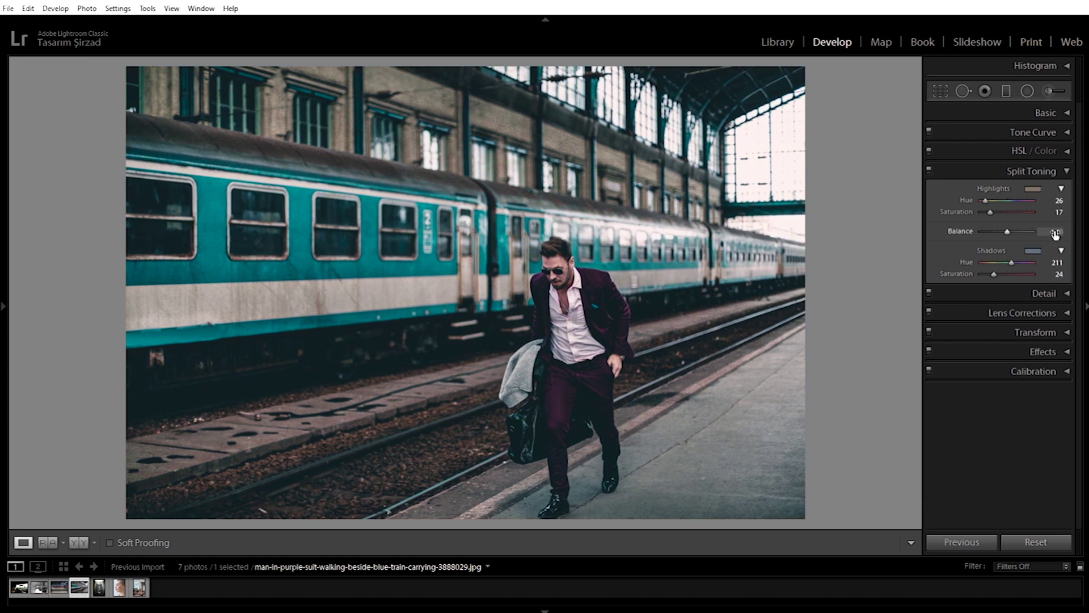
key(Up)
key(Up)
key(Up)
click(1058, 235)
key(Up)
key(Up)
key(Up)
click(1068, 173)
- Raise the Detail panel's Sharpening Amount to 70
click(1068, 191)
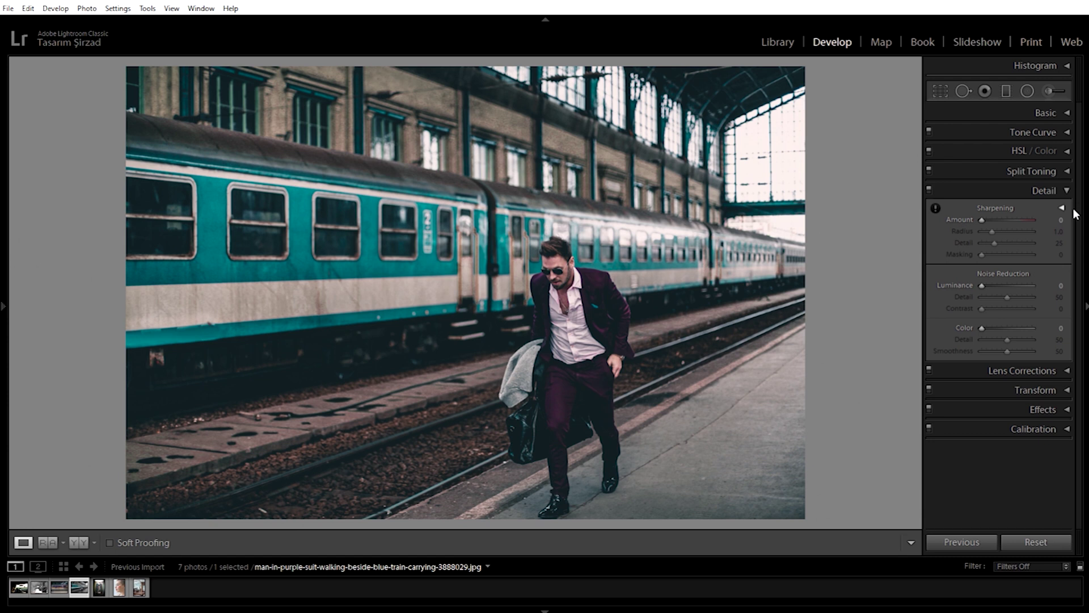
drag(1056, 220, 1076, 219)
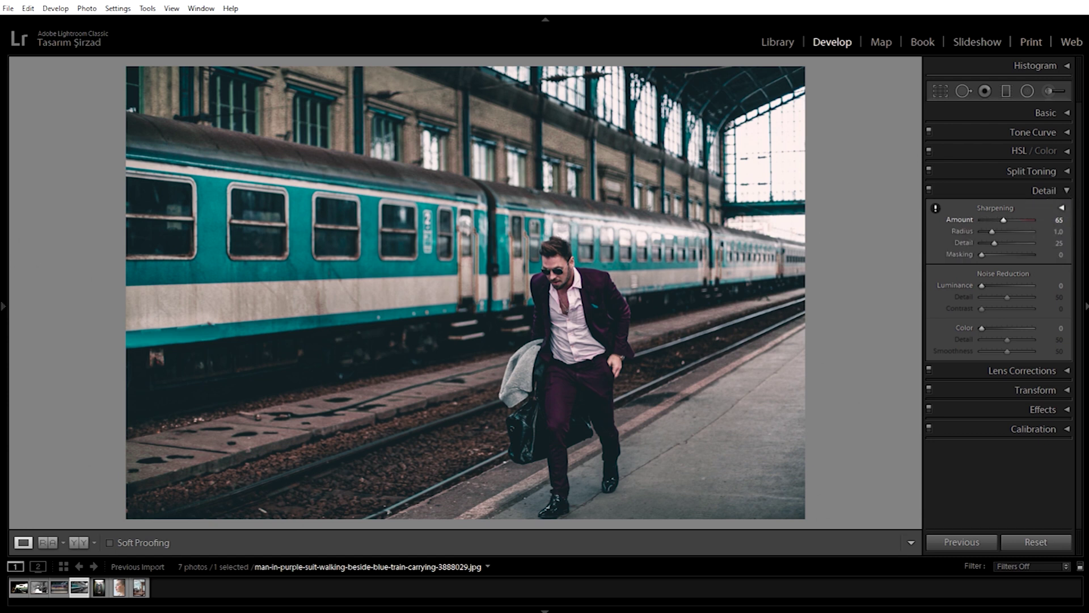
drag(1060, 220, 1064, 220)
drag(1059, 220, 1060, 227)
click(1067, 192)
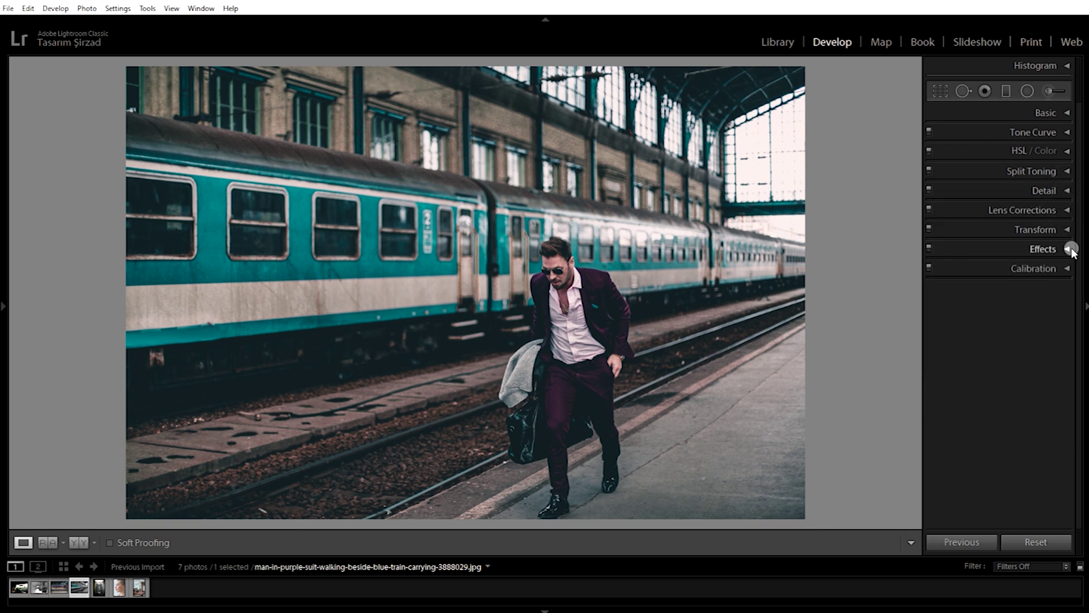
- Add a slight dark post-crop vignette with raised Highlights and Feather 80
click(1071, 249)
drag(1055, 296, 1049, 293)
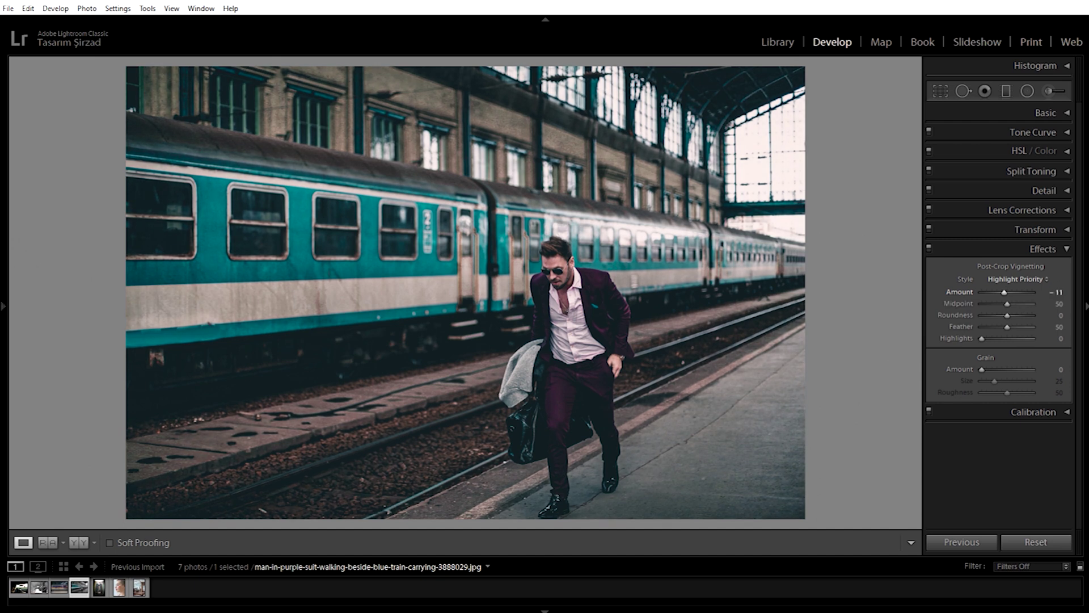
drag(1052, 338, 1061, 338)
drag(1062, 337, 1068, 337)
drag(1053, 328, 1072, 328)
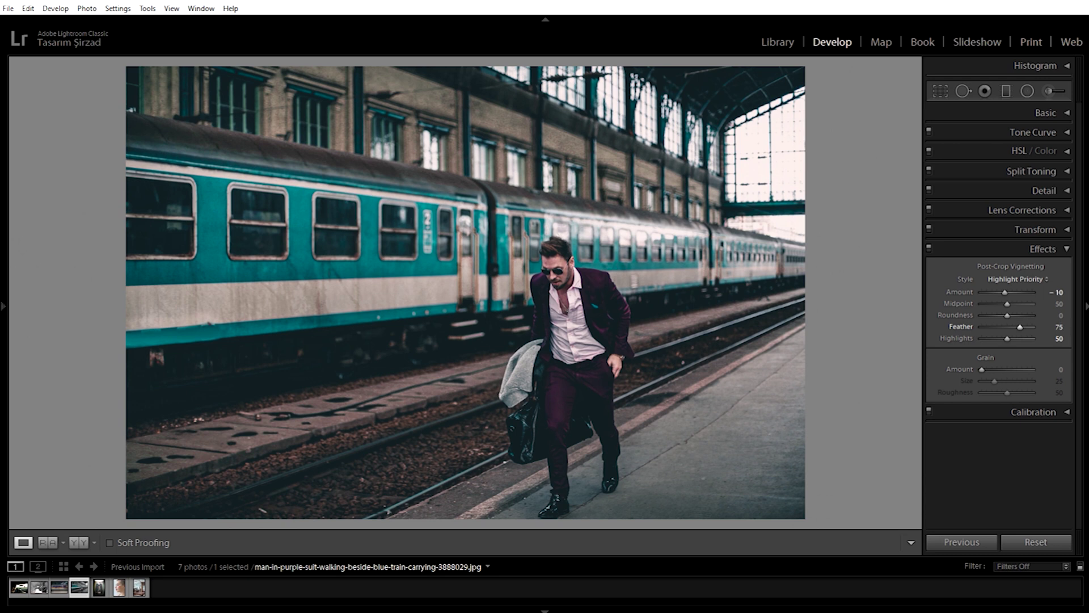
drag(1058, 328, 1060, 328)
click(1067, 250)
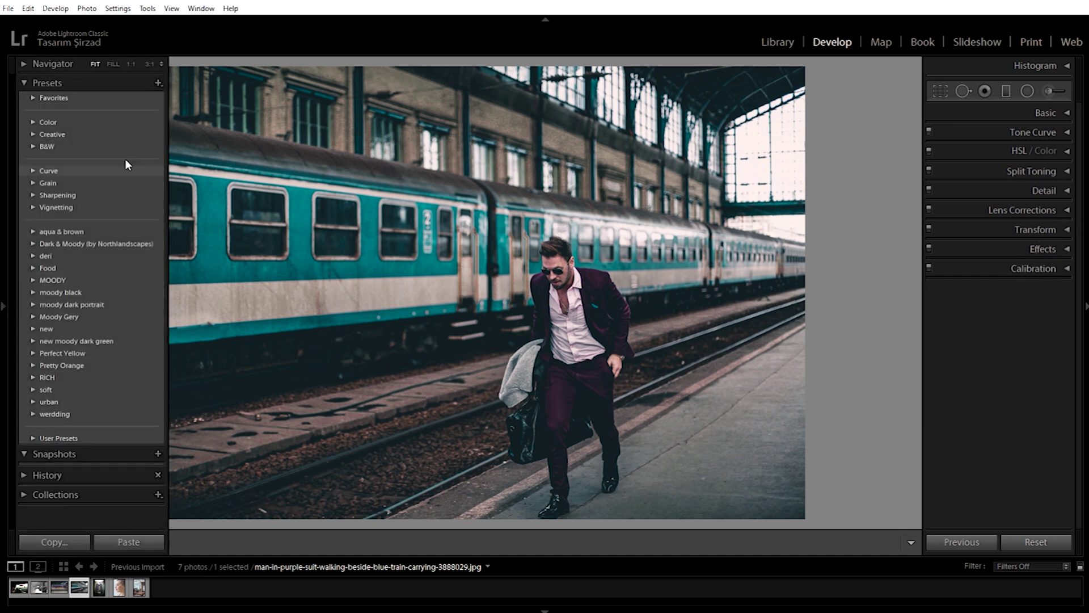
- Create the preset 'Cinematic' and place it in a new group 'Cinematic'
click(158, 83)
click(183, 97)
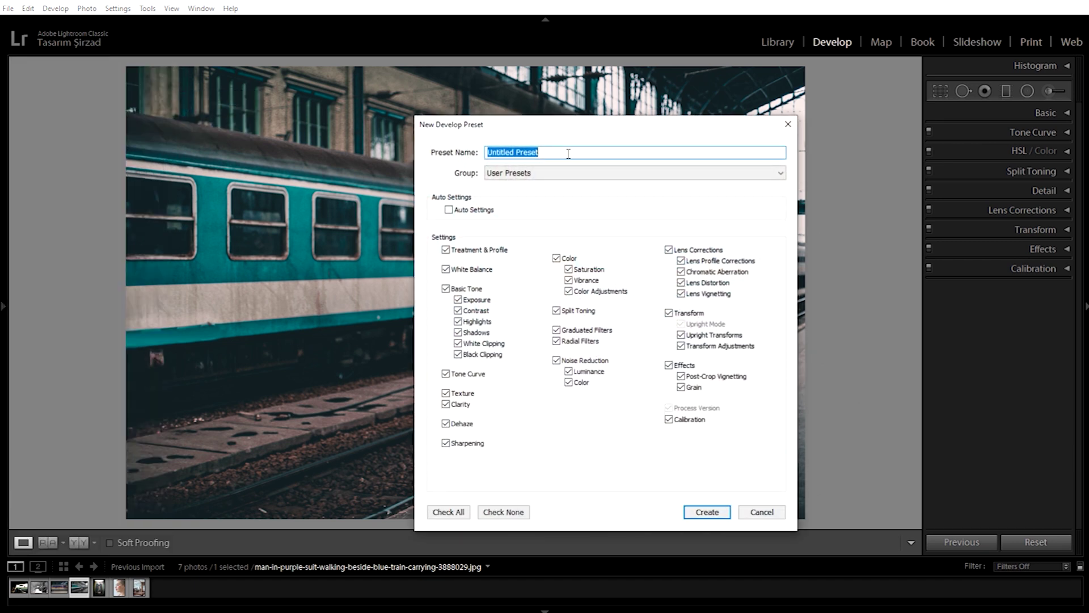
text(Ciğ)
key(BackSpace)
text(nem)
text(atic)
click(602, 172)
click(574, 186)
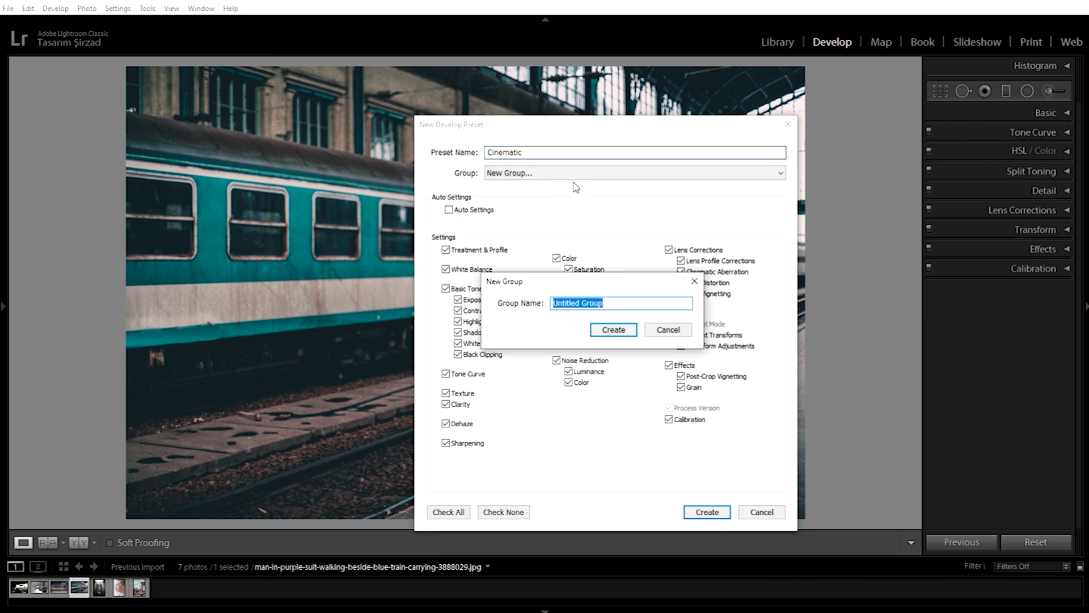
text(Cin)
text(ematic)
click(621, 335)
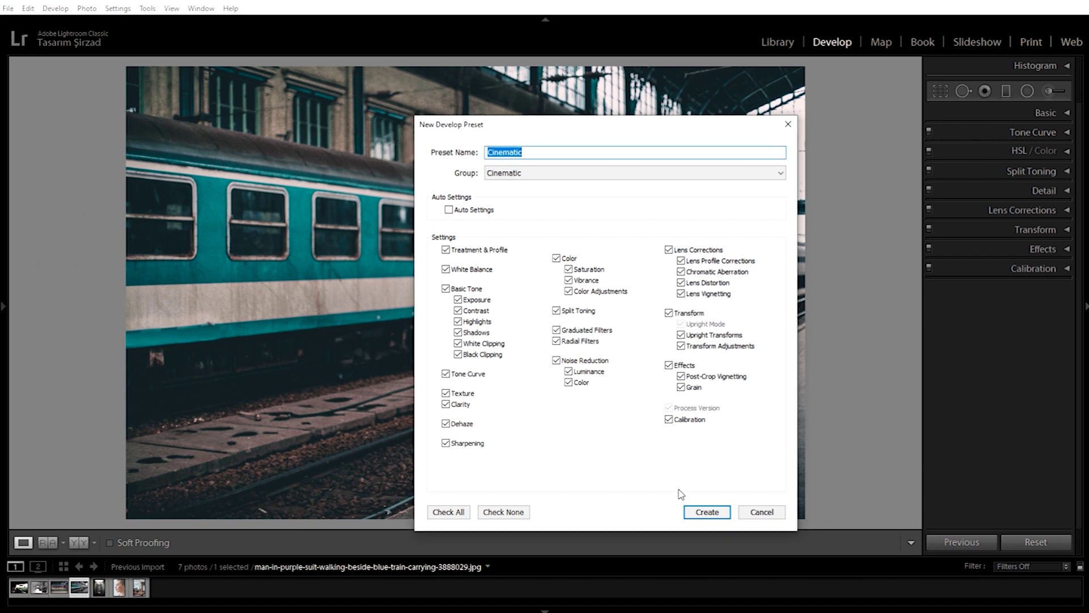
click(701, 510)
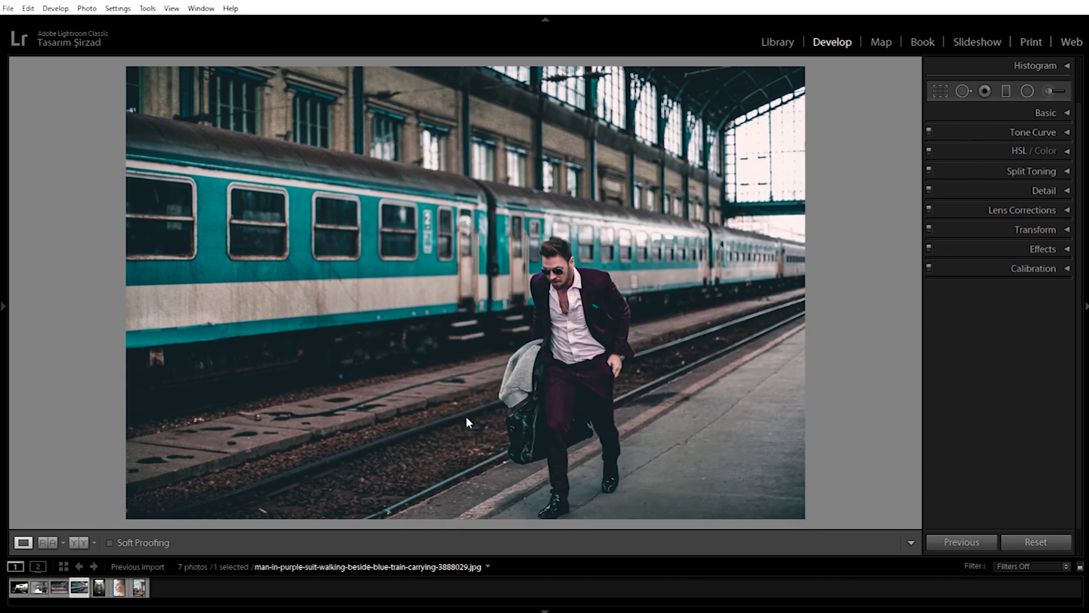
- Apply the Cinematic preset to the car, steam train and station platform photos
click(19, 587)
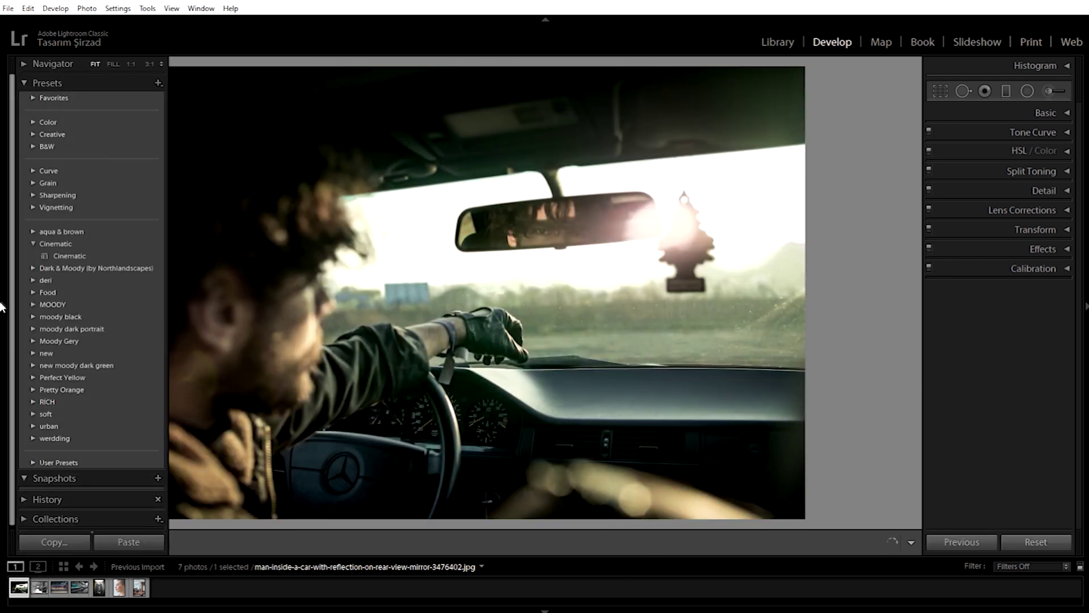
click(3, 305)
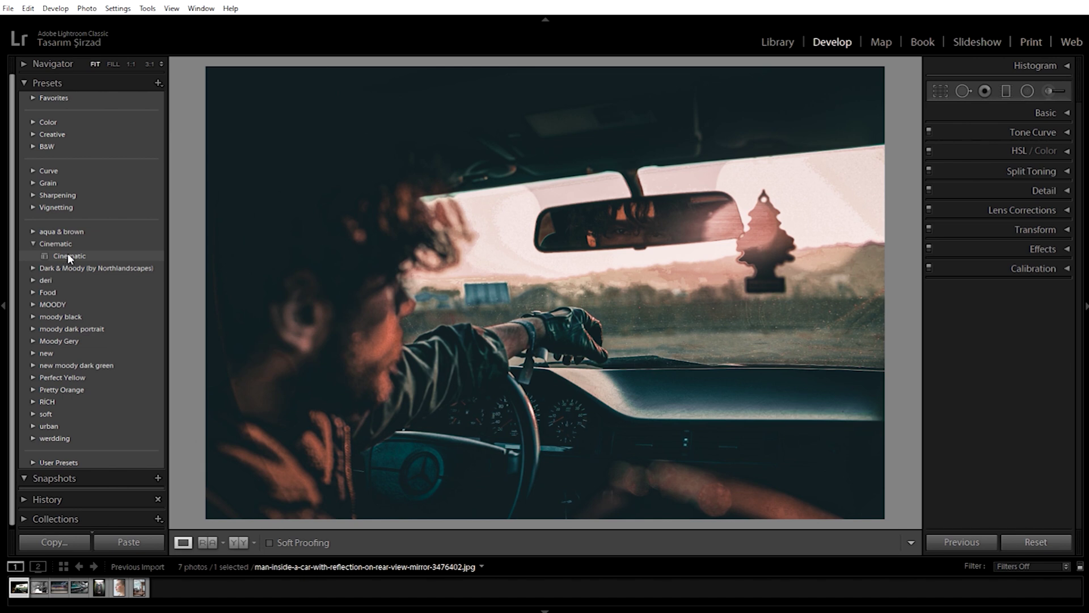
click(68, 255)
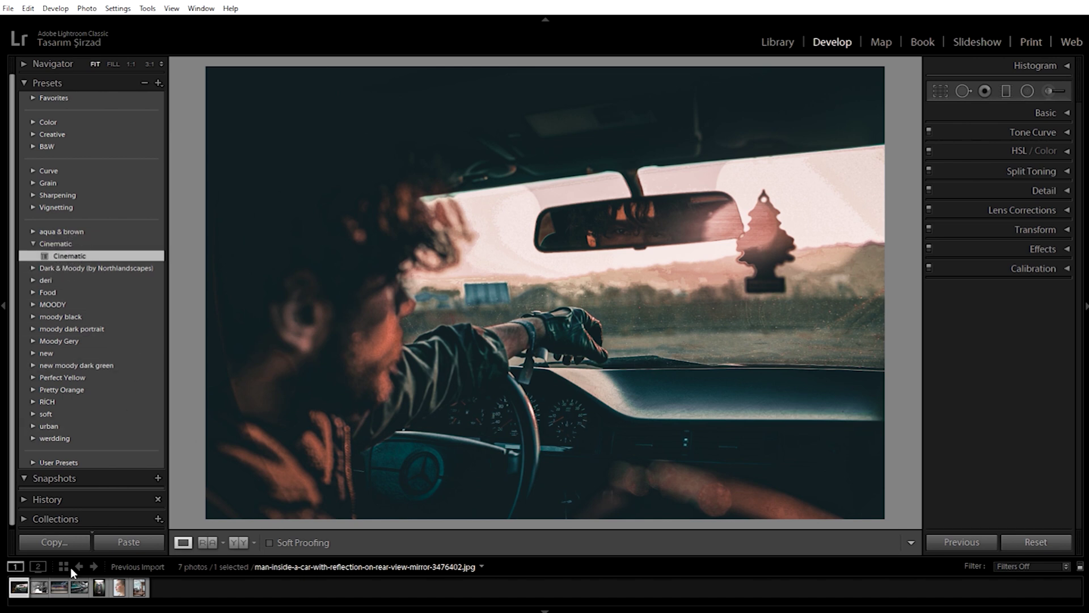
click(41, 591)
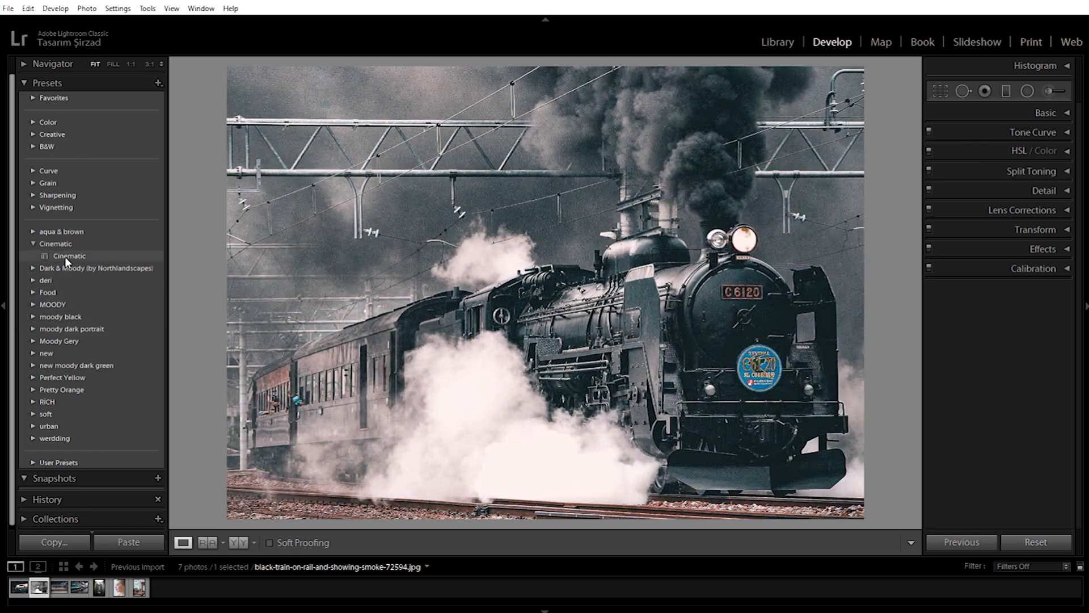
click(65, 256)
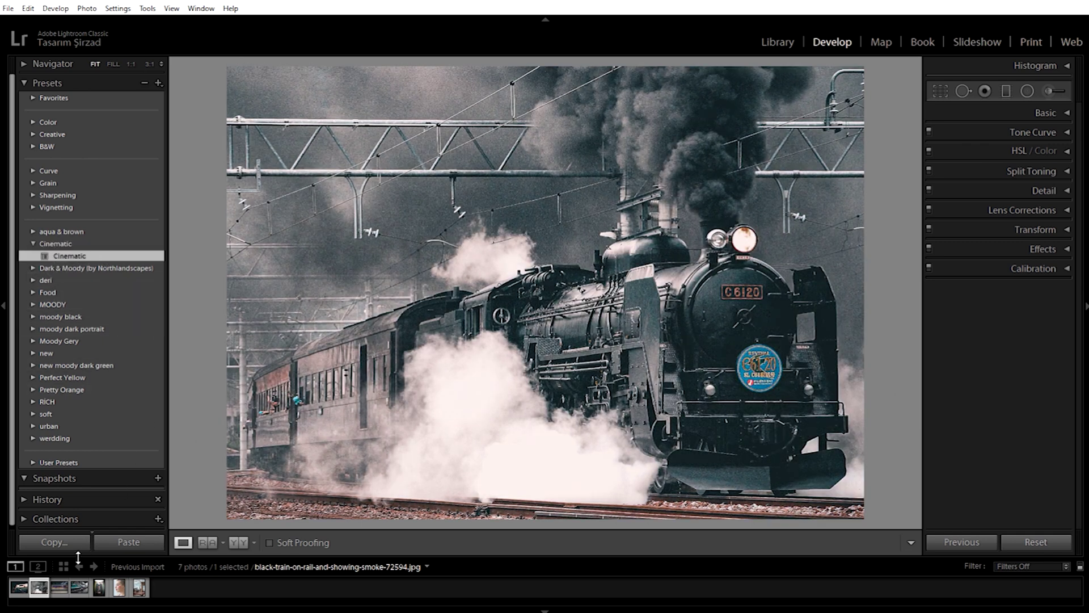
click(59, 589)
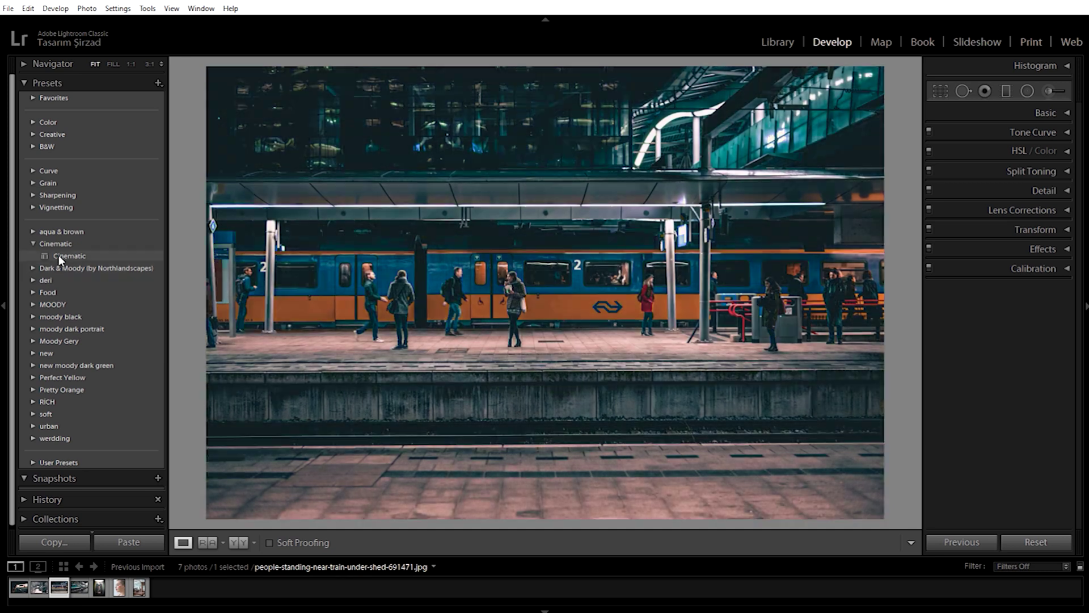
click(61, 257)
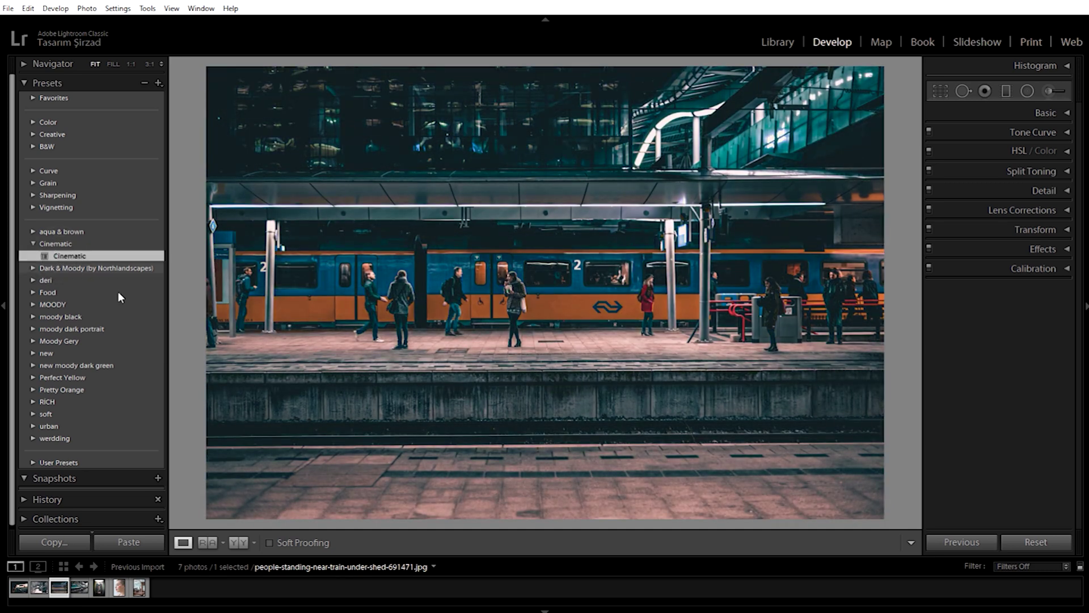
- Apply the Cinematic preset to the train-door, heart-sticker portrait and Brooklyn Bridge photos
click(80, 590)
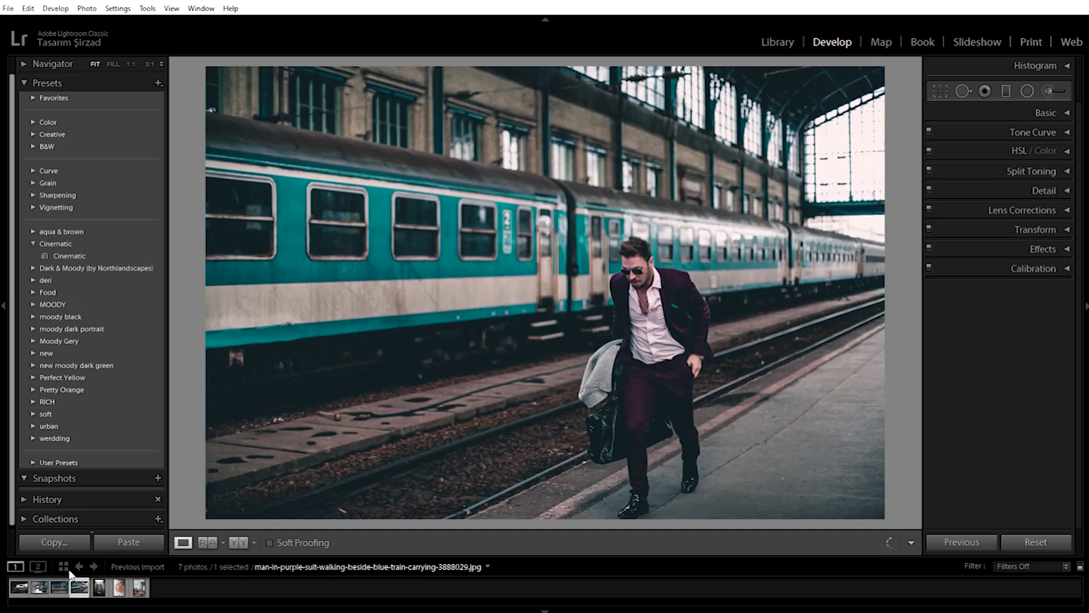
click(102, 587)
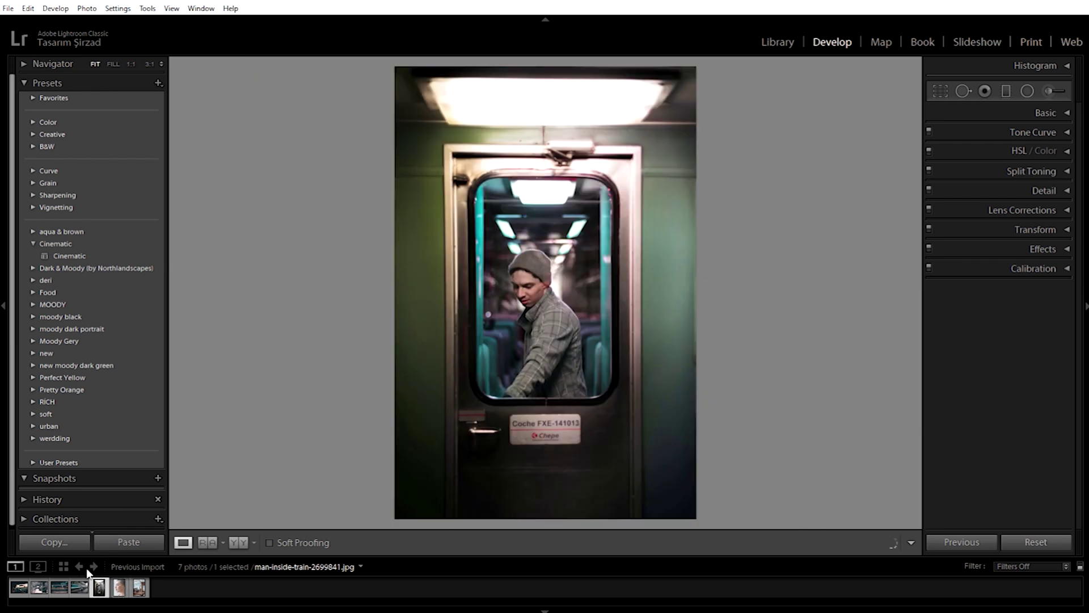
click(76, 252)
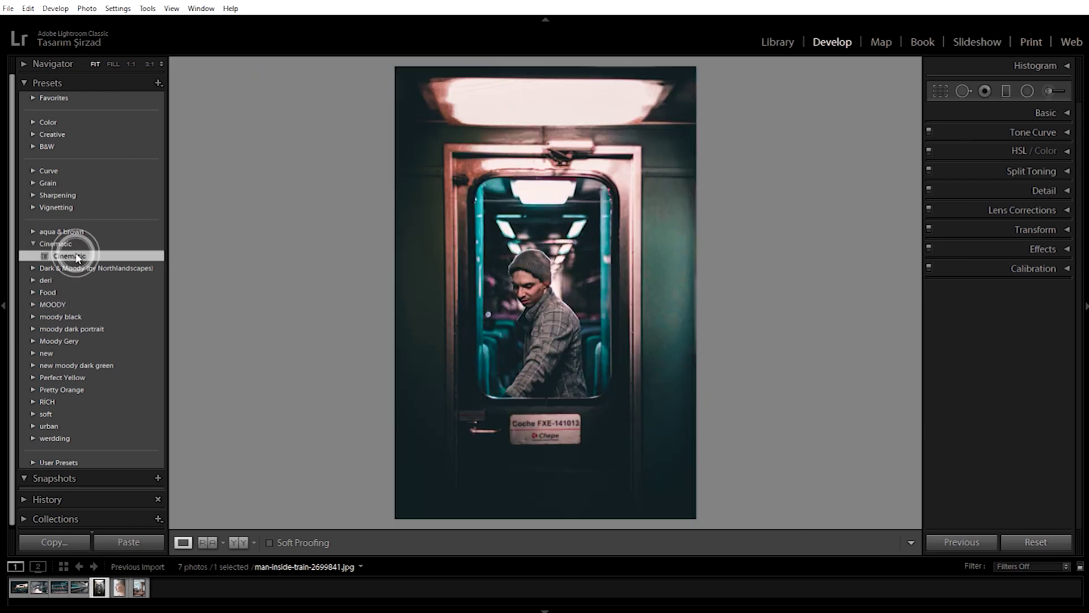
click(119, 587)
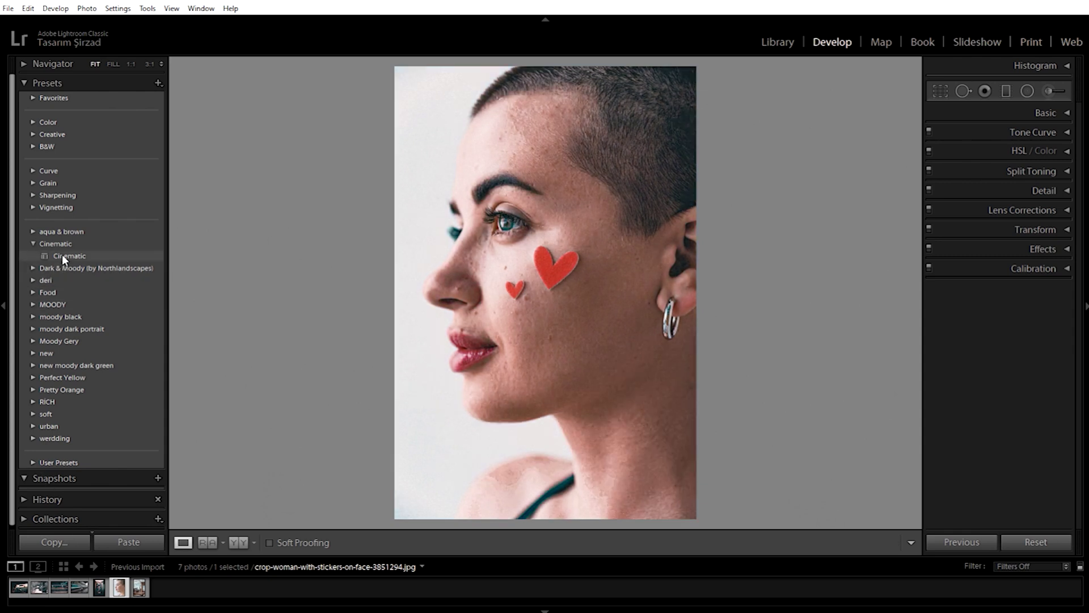
click(62, 254)
click(140, 587)
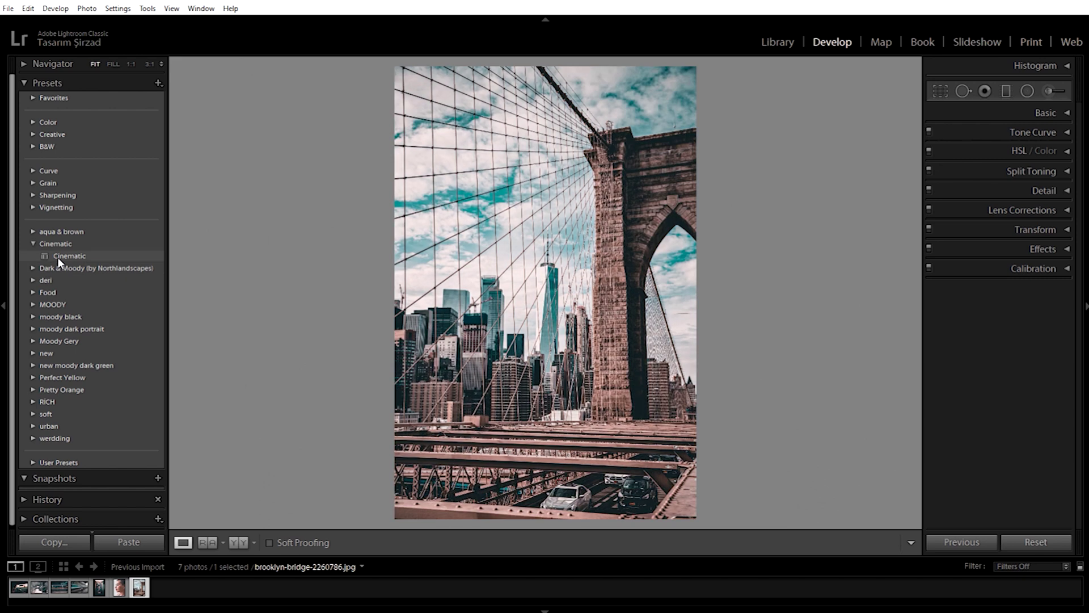
click(57, 256)
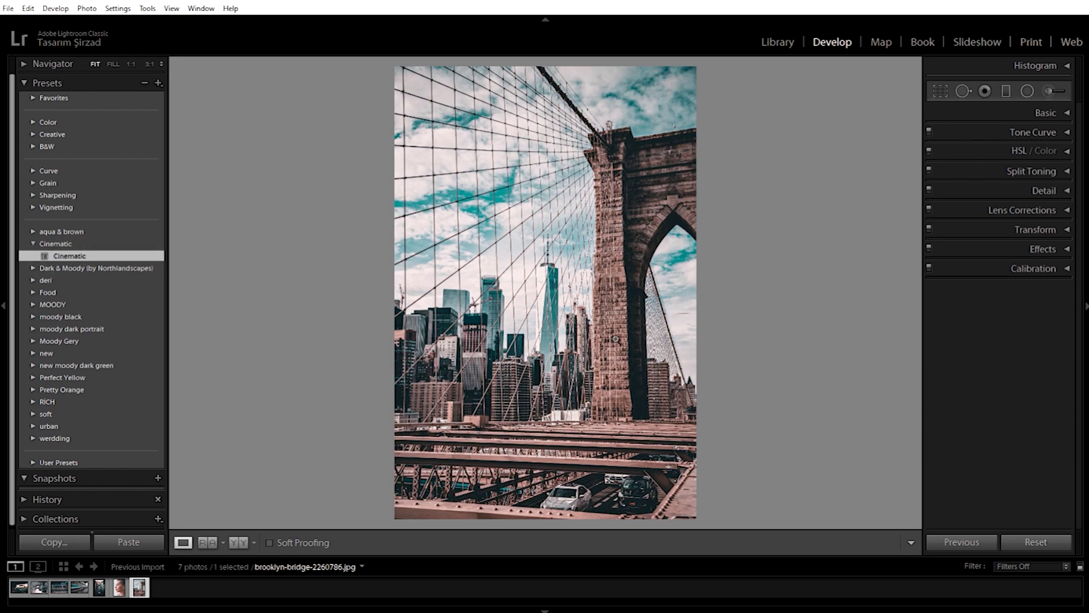